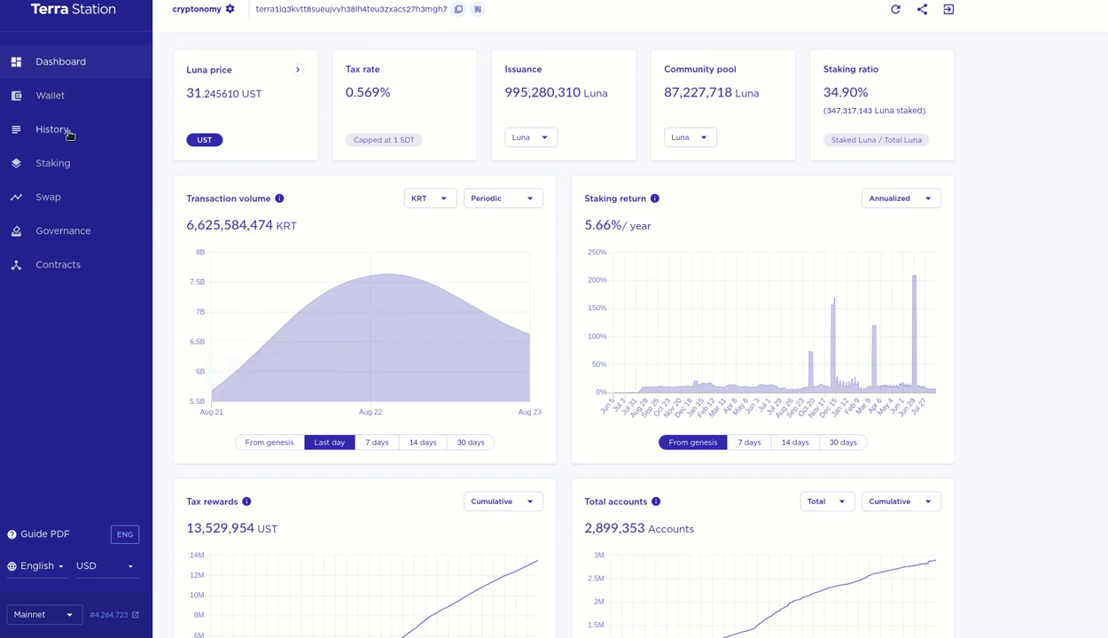
# Open the Staking page, and switch to the Luna_Staking_eng PDF to review its redelegation and delegation sections.
pyautogui.click(53, 164)
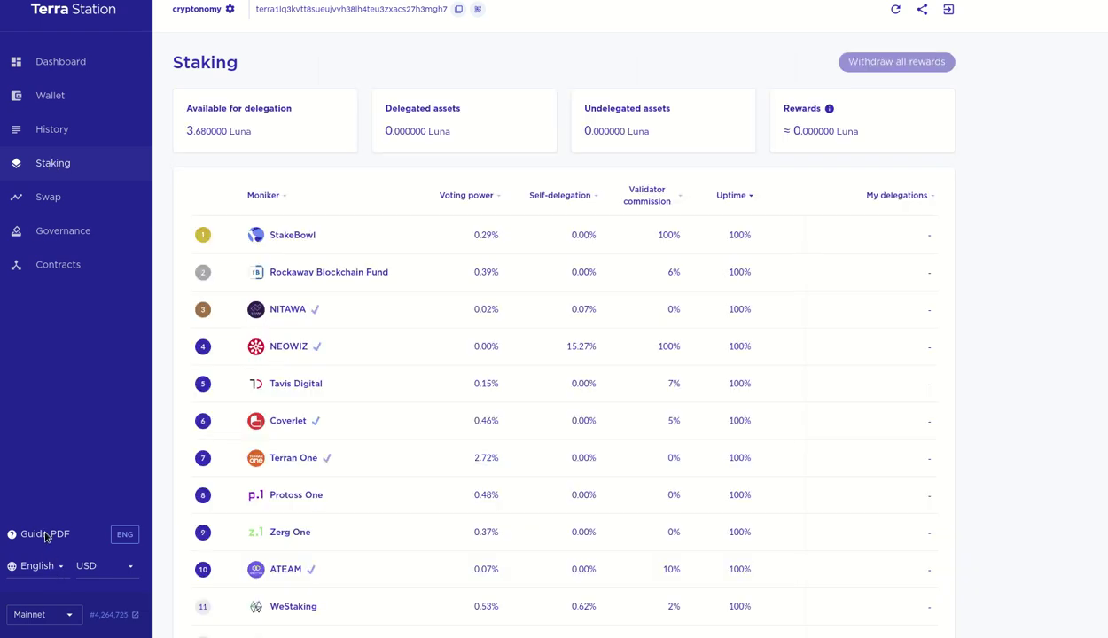
pyautogui.press('super+Tab')
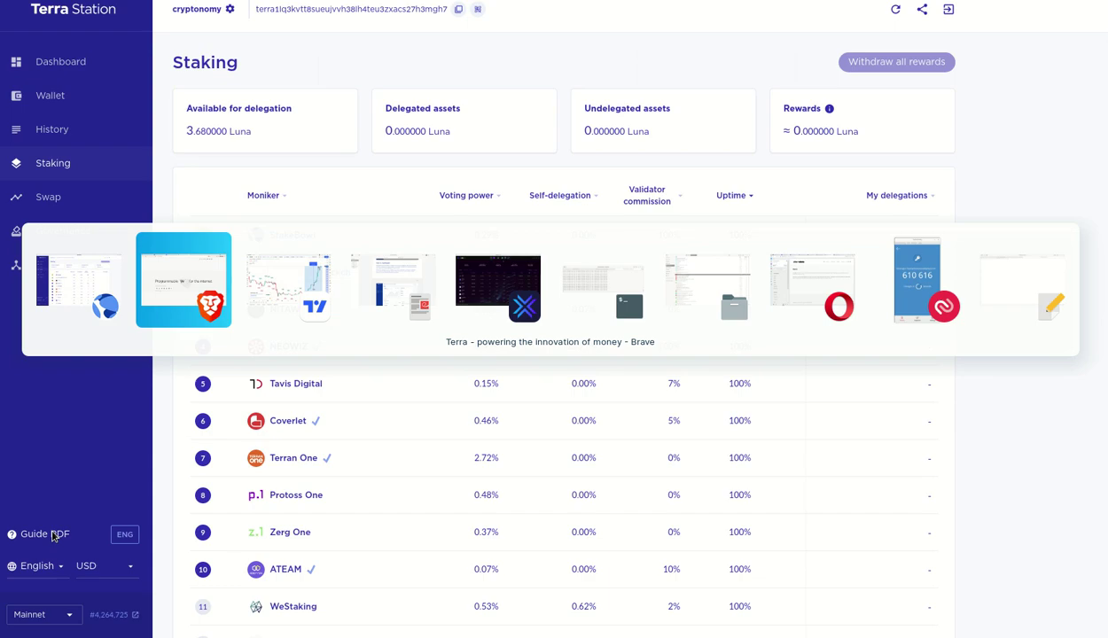
pyautogui.press('super+Tab')
pyautogui.press('super+Tab')
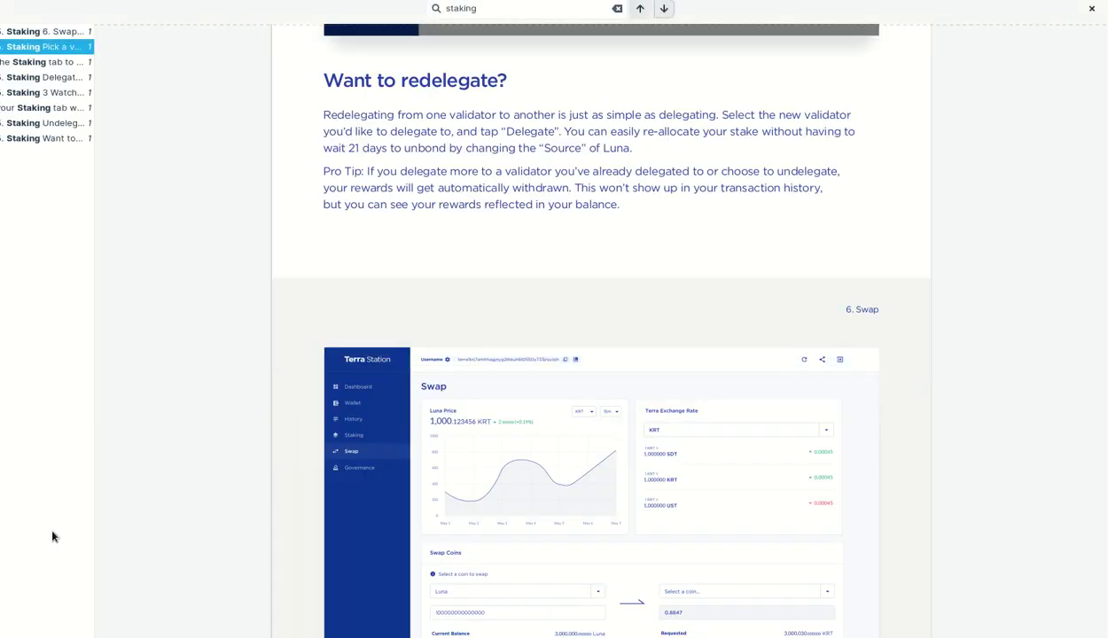
pyautogui.scroll(12, 307, 246)
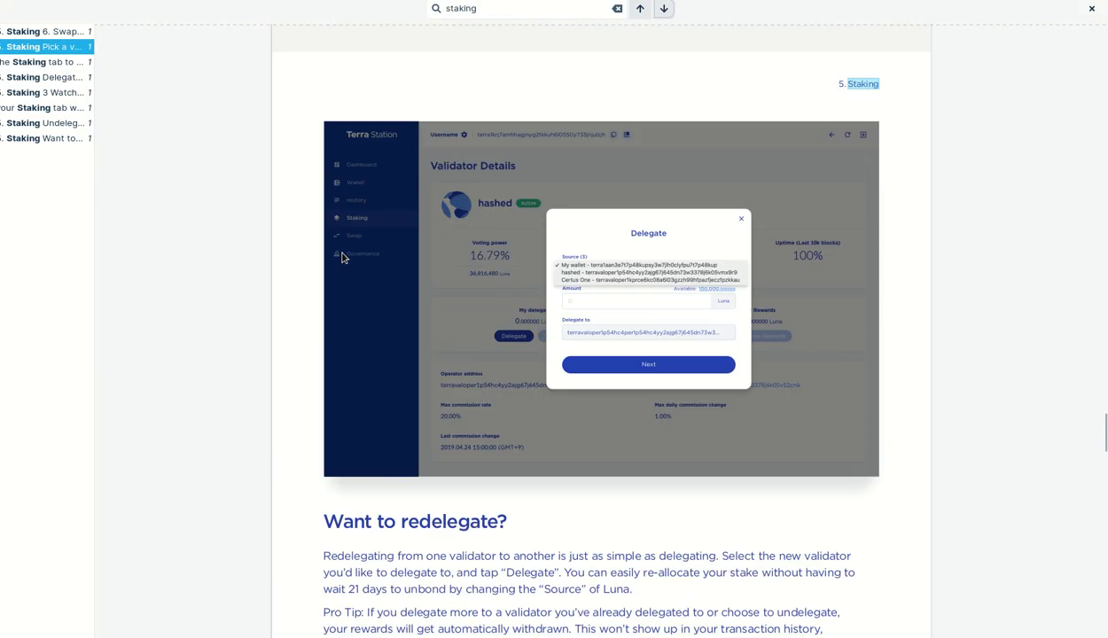
pyautogui.scroll(15, 536, 211)
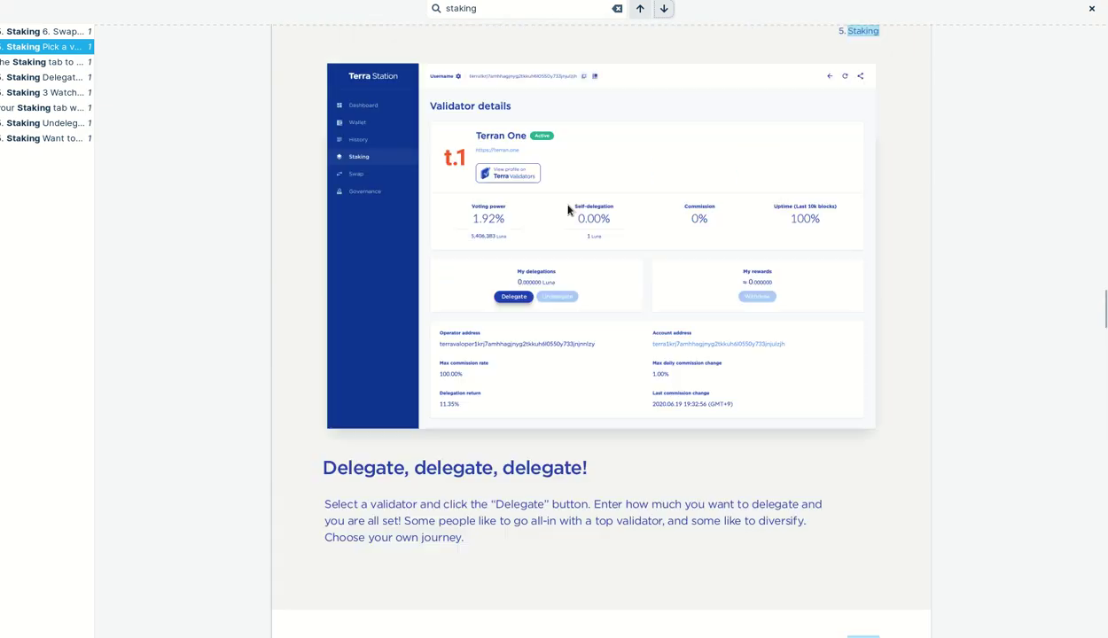
# Return to Terra Station and highlight the Luna amount available for delegation on the Staking page.
pyautogui.press('super+Tab')
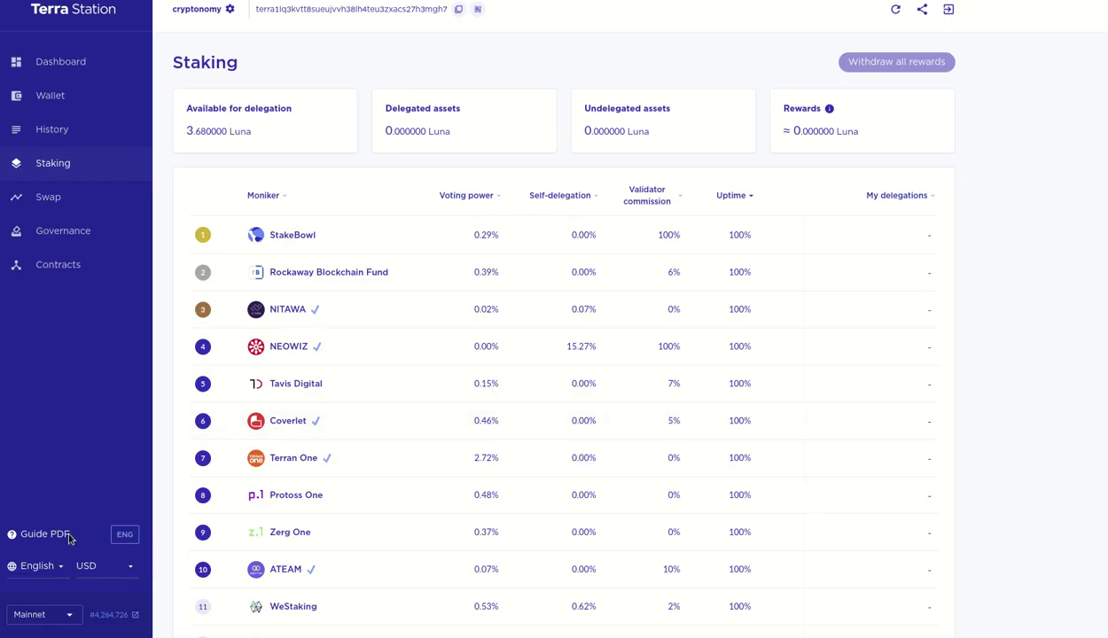
pyautogui.press('super+Tab')
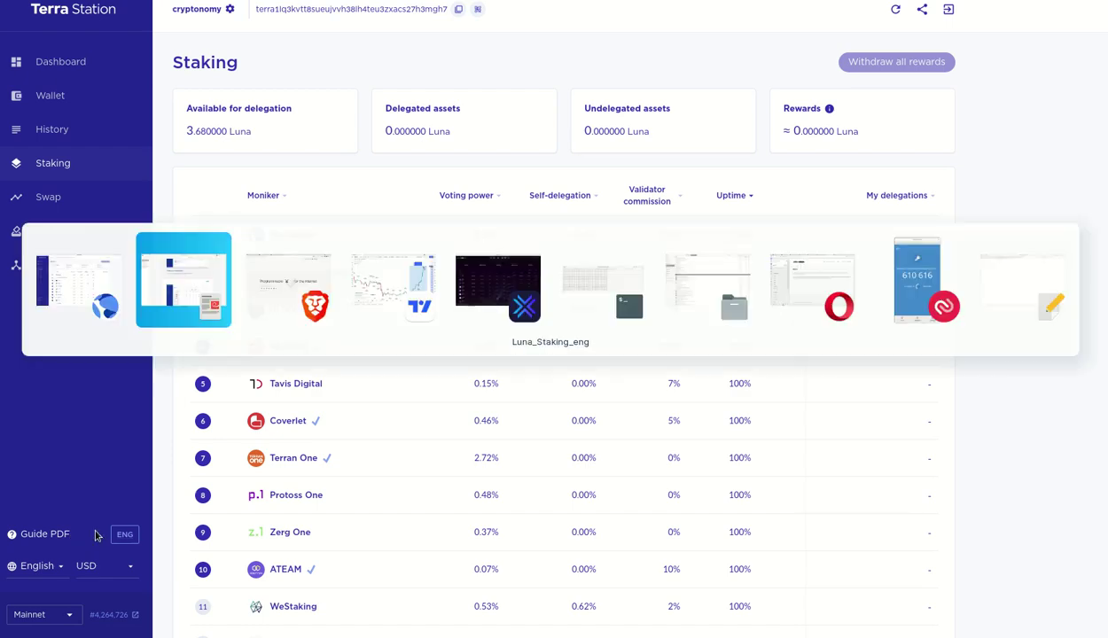
pyautogui.press('super+Tab')
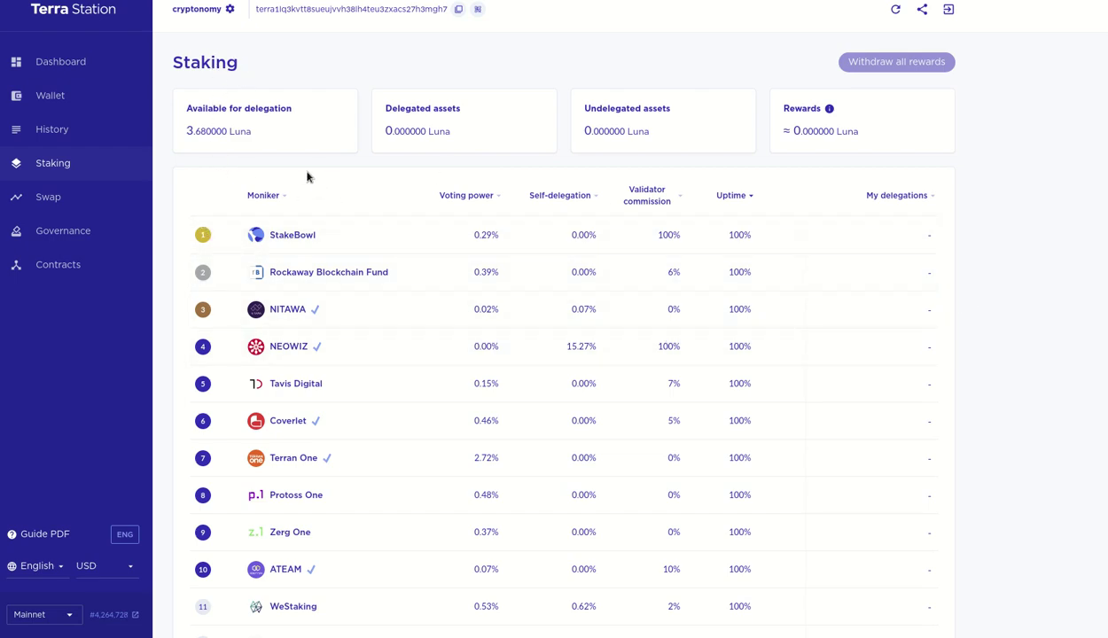
pyautogui.moveTo(232, 130); pyautogui.dragTo(185, 131)
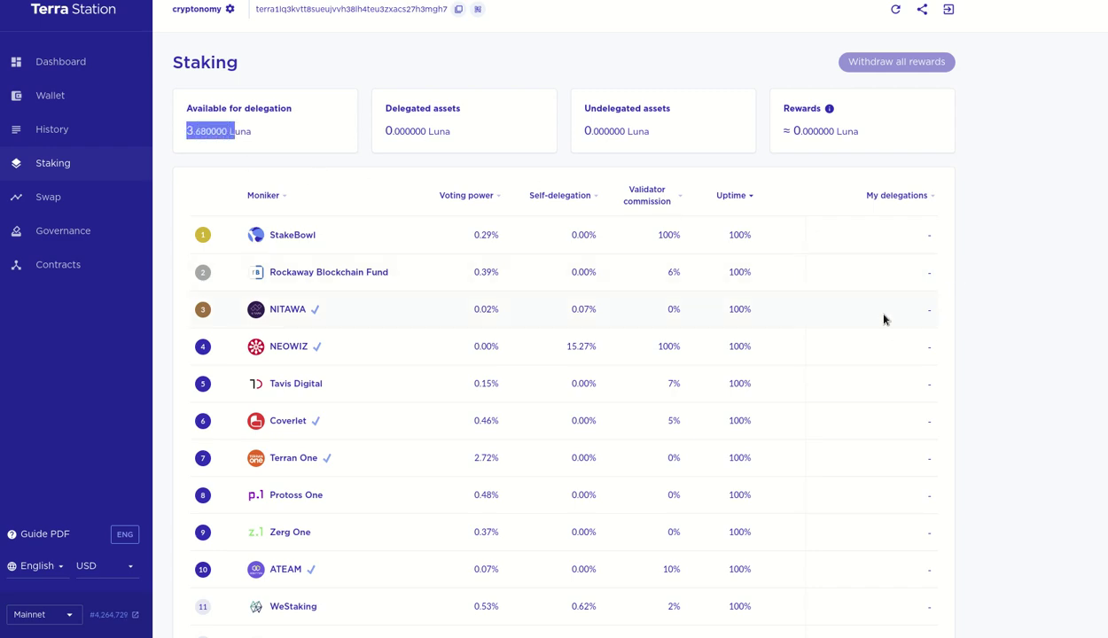
# Switch to the Luna_Staking_eng PDF and read the instructions on picking a validator and delegating to it.
pyautogui.hotkey('alt', 'Tab')
pyautogui.hotkey('alt', 'Tab')
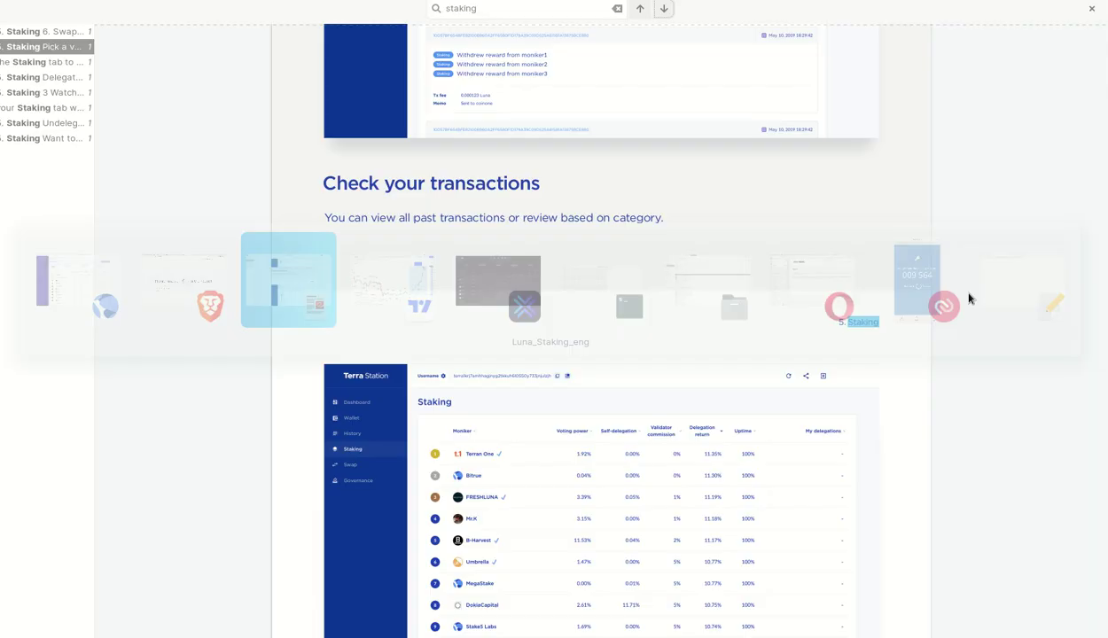
pyautogui.scroll(20, 700, 304)
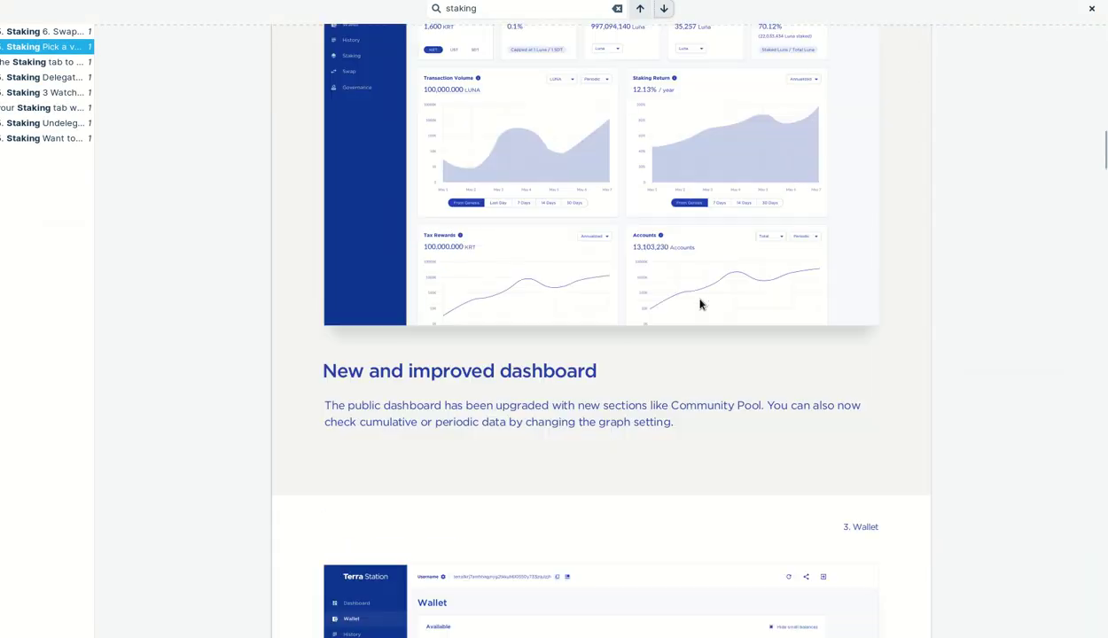
pyautogui.scroll(5, 700, 304)
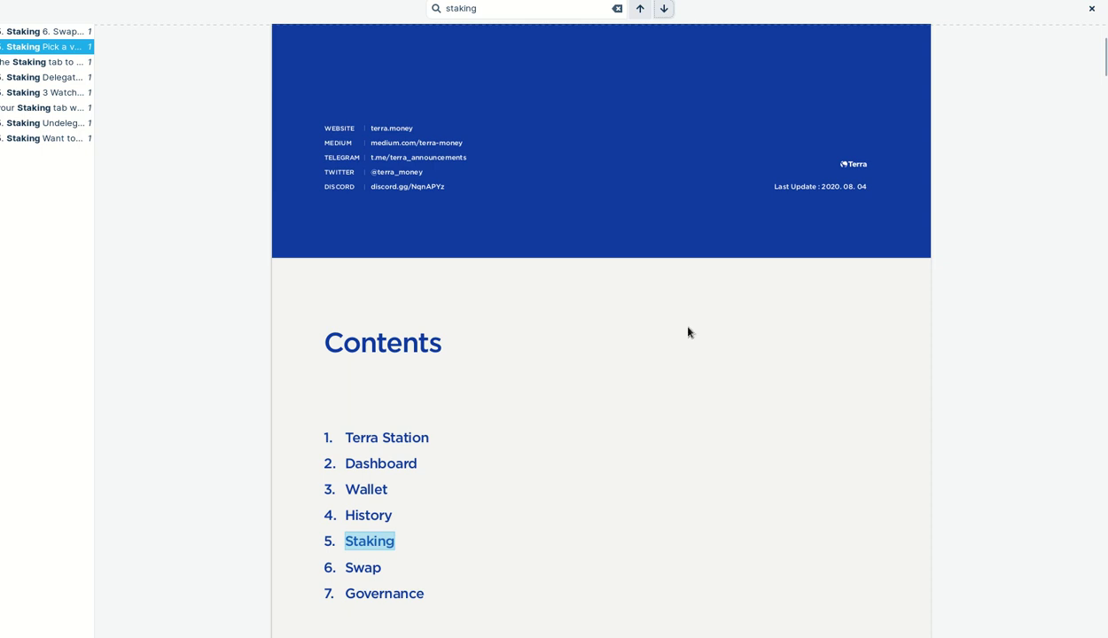
pyautogui.click(36, 62)
pyautogui.scroll(-3, 526, 282)
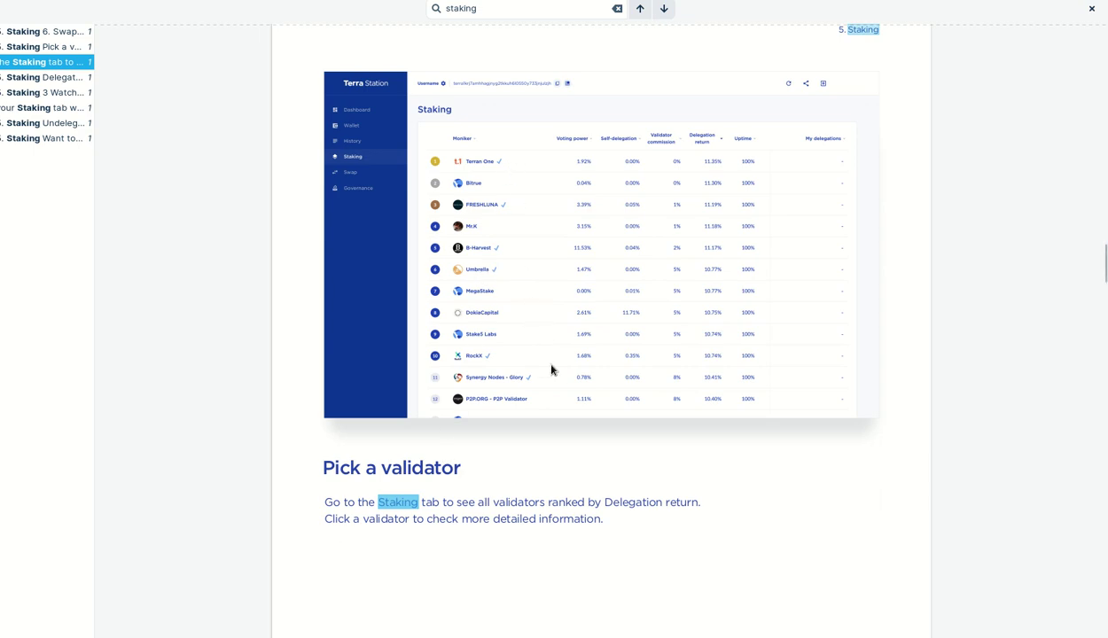
pyautogui.scroll(-3, 551, 256)
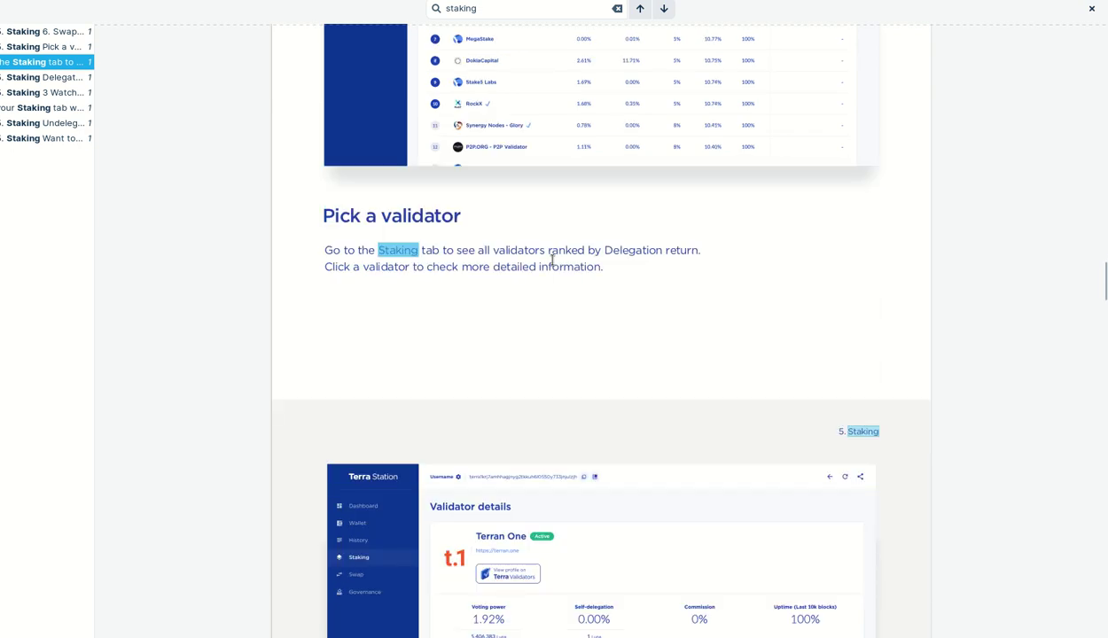
pyautogui.scroll(-4, 551, 257)
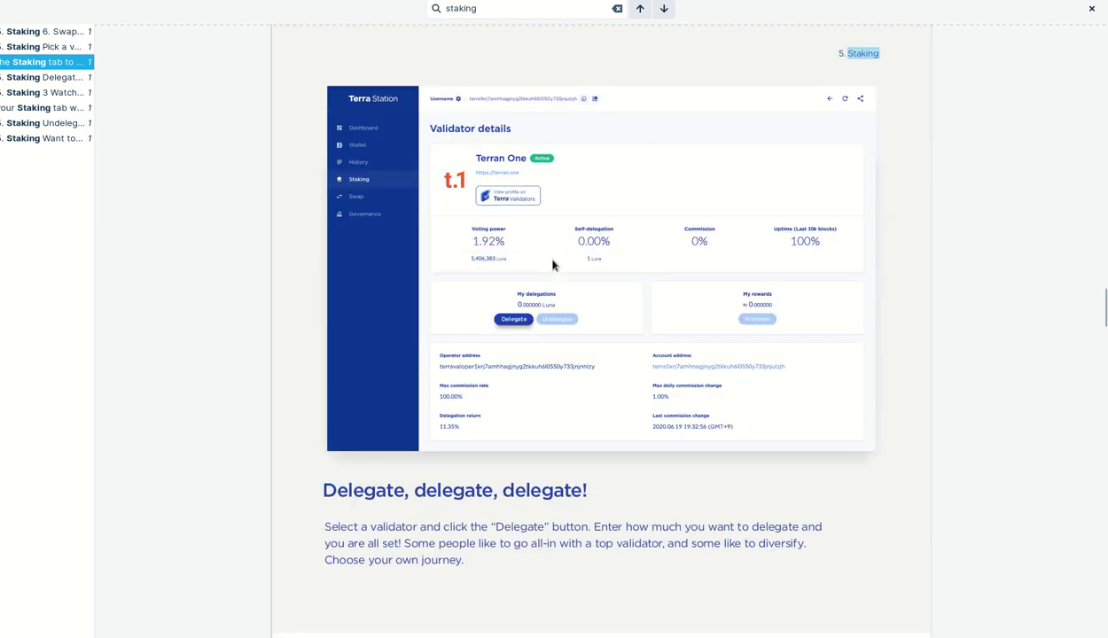
pyautogui.scroll(-1, 554, 265)
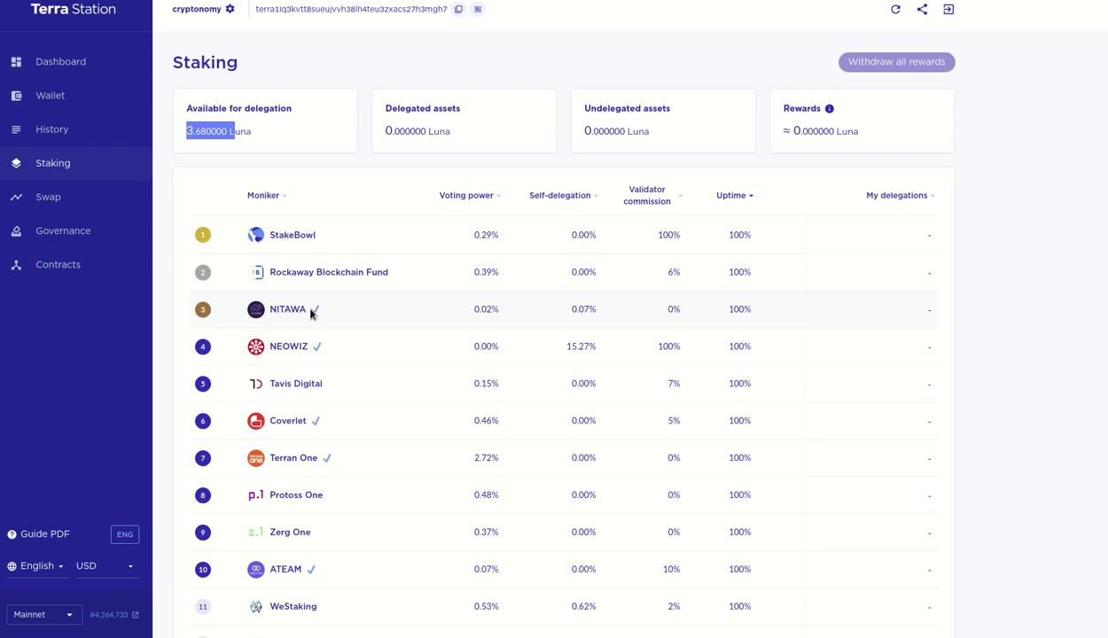
# Open the NITAWA validator's details from the Terra Station staking list and examine its Terra Validators profile link and uptime.
pyautogui.scroll(-1, 384, 338)
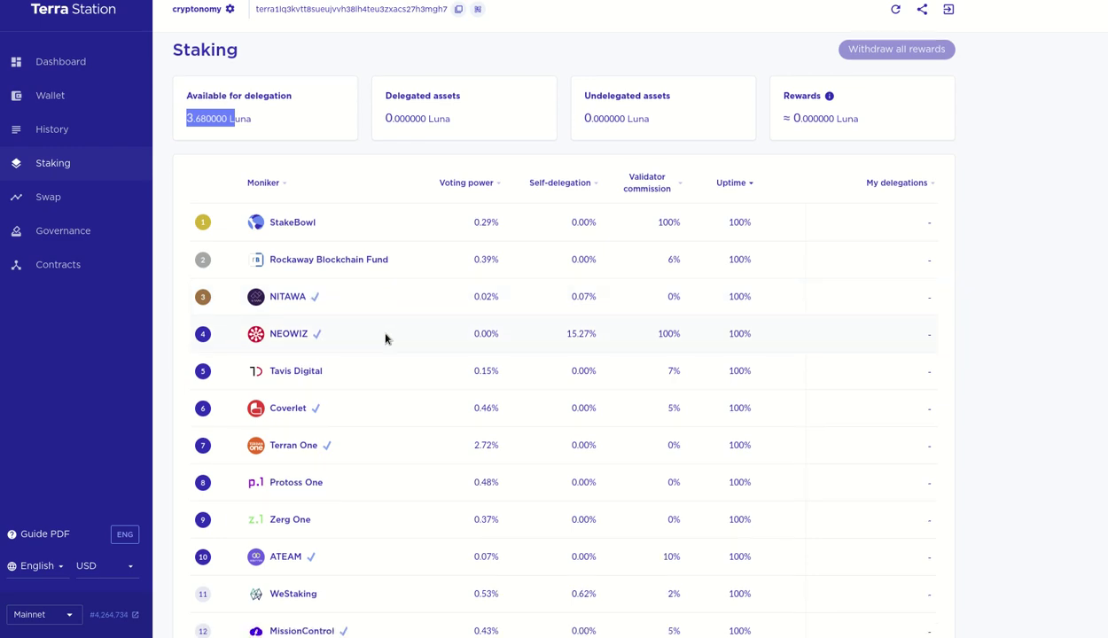
pyautogui.scroll(-1, 384, 337)
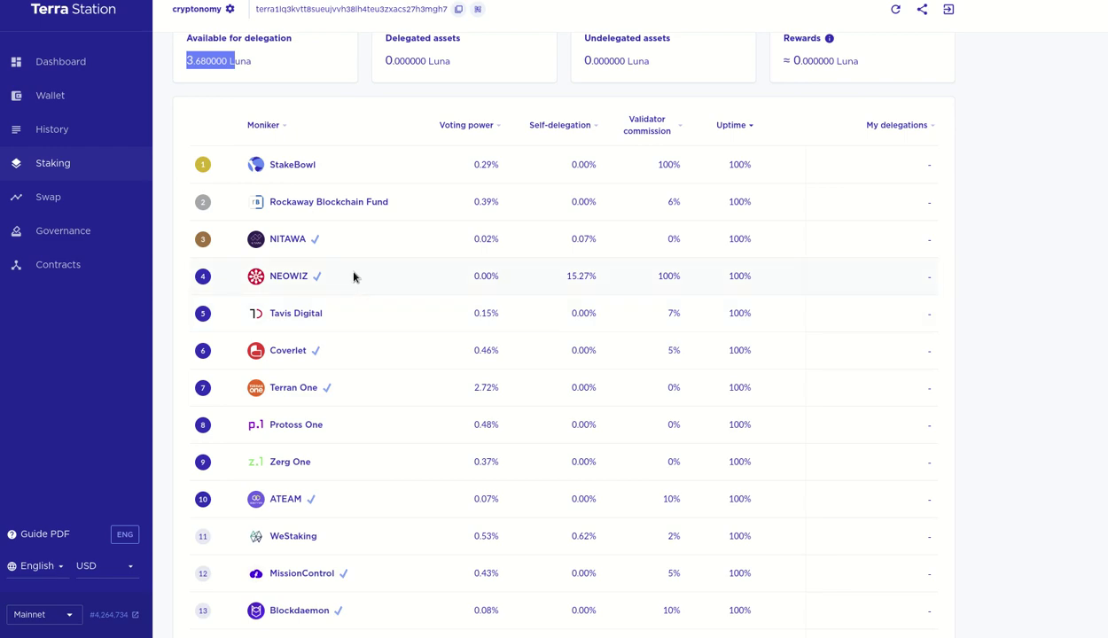
pyautogui.scroll(-1, 352, 277)
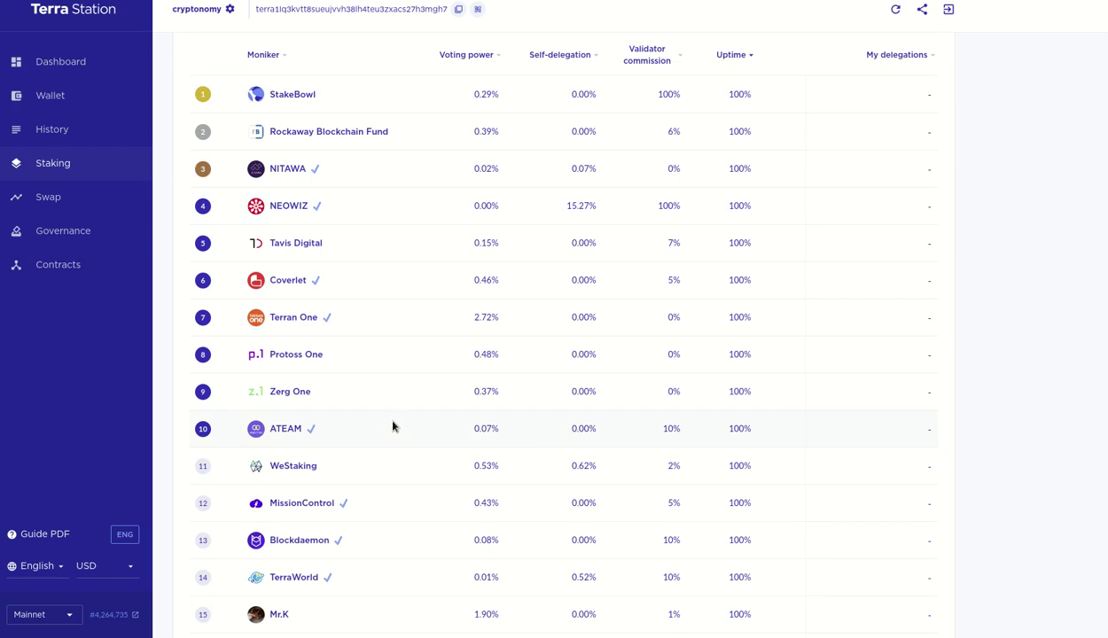
pyautogui.scroll(2, 386, 413)
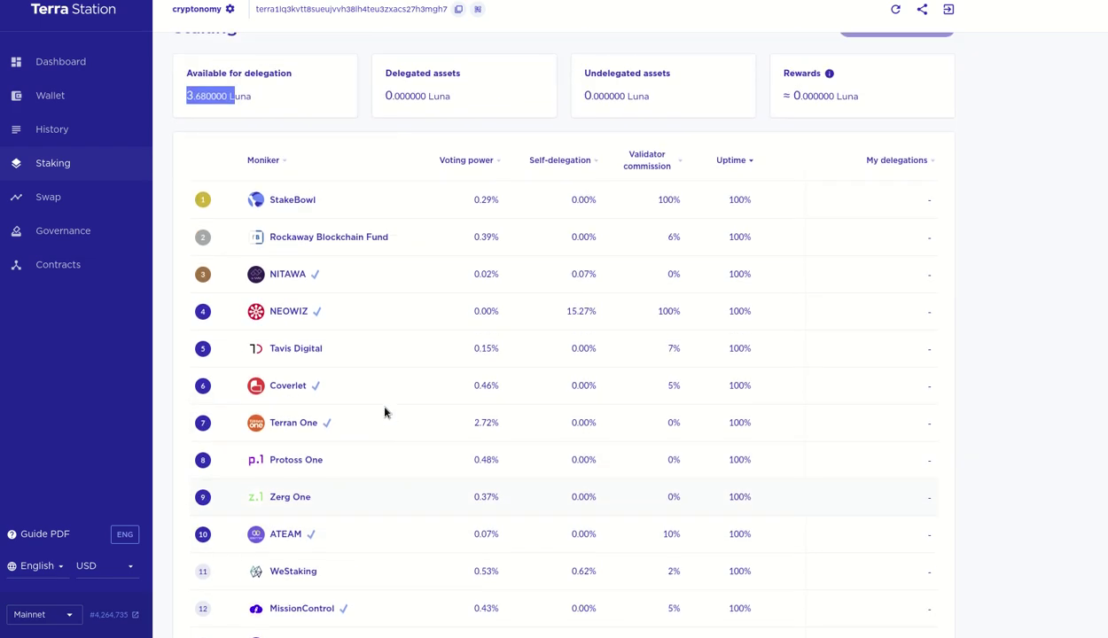
pyautogui.click(298, 277)
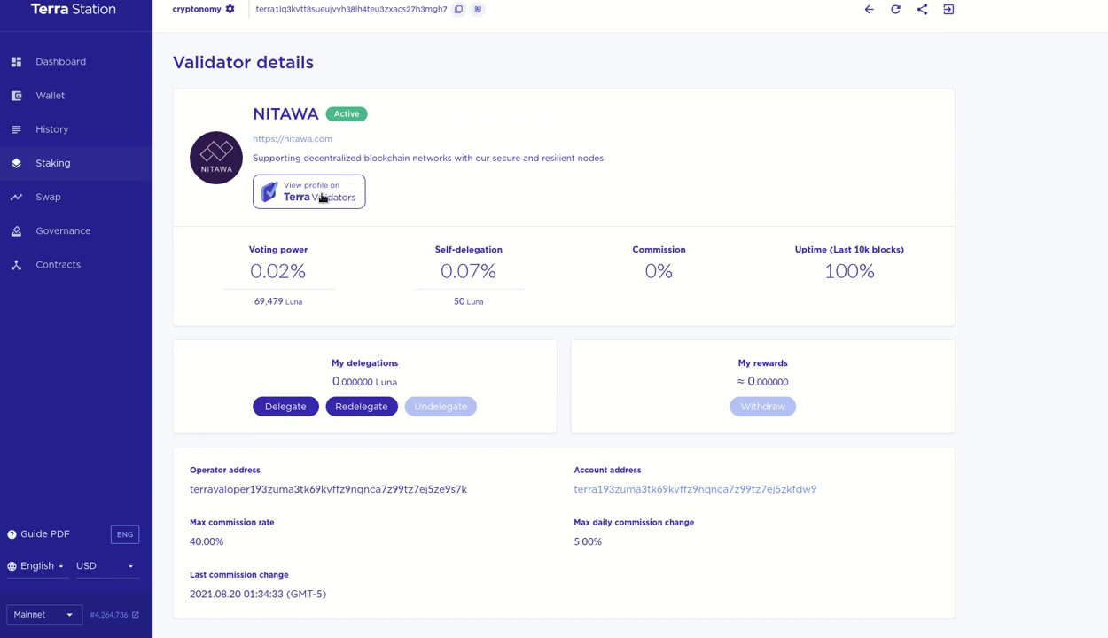
pyautogui.click(323, 197)
pyautogui.moveTo(886, 249); pyautogui.dragTo(802, 249)
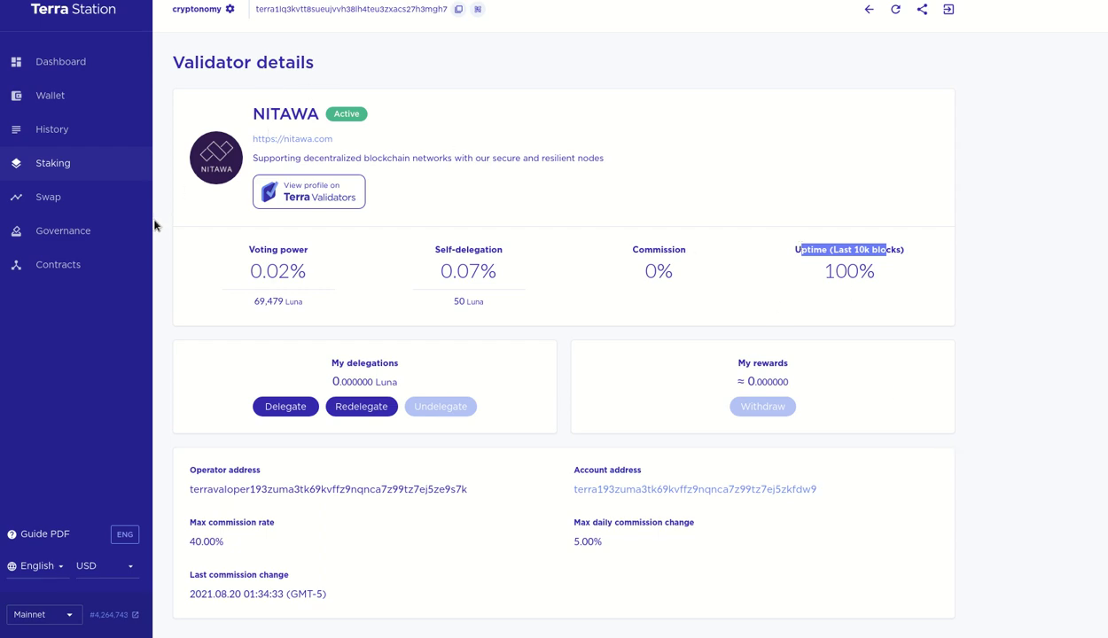
# Return to the staking list and compare validators by voting power and by validator commission, lowest first.
pyautogui.click(59, 167)
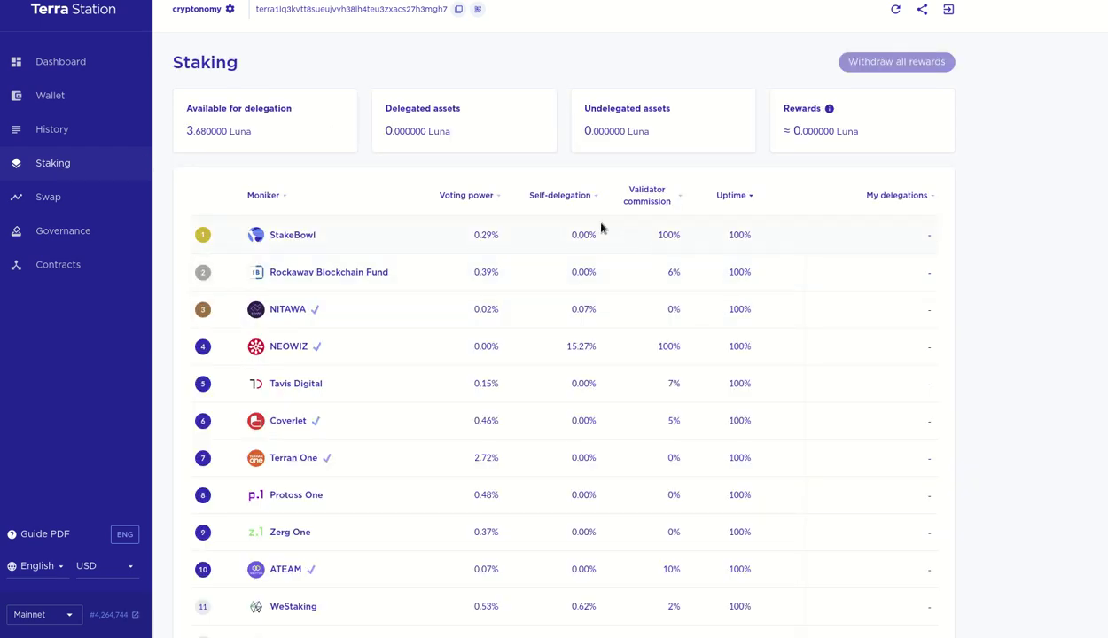
pyautogui.click(463, 196)
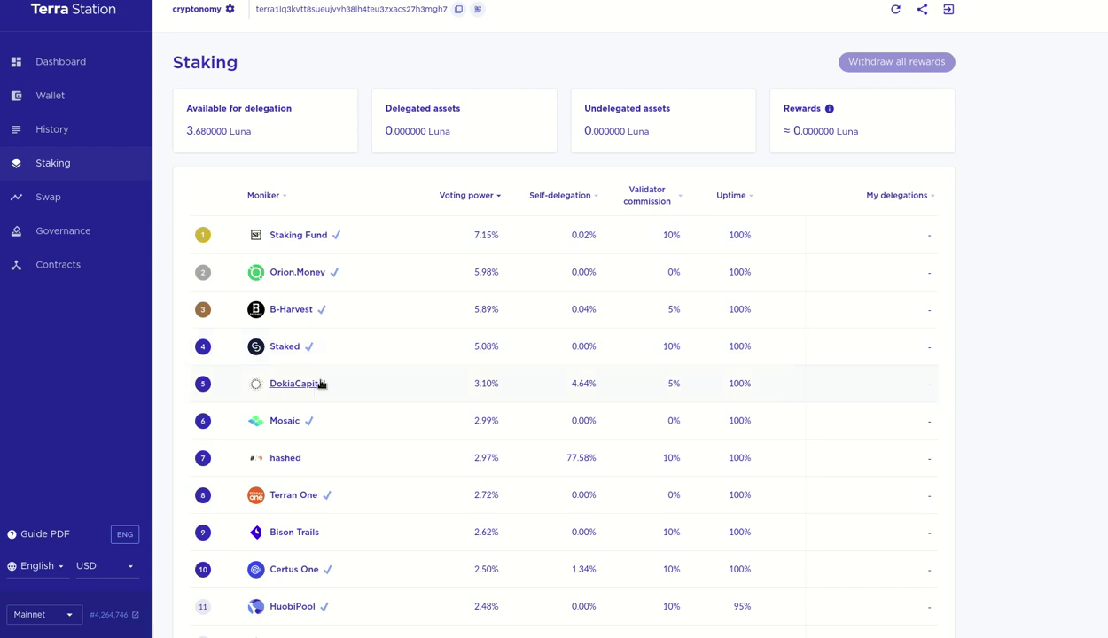
pyautogui.click(682, 200)
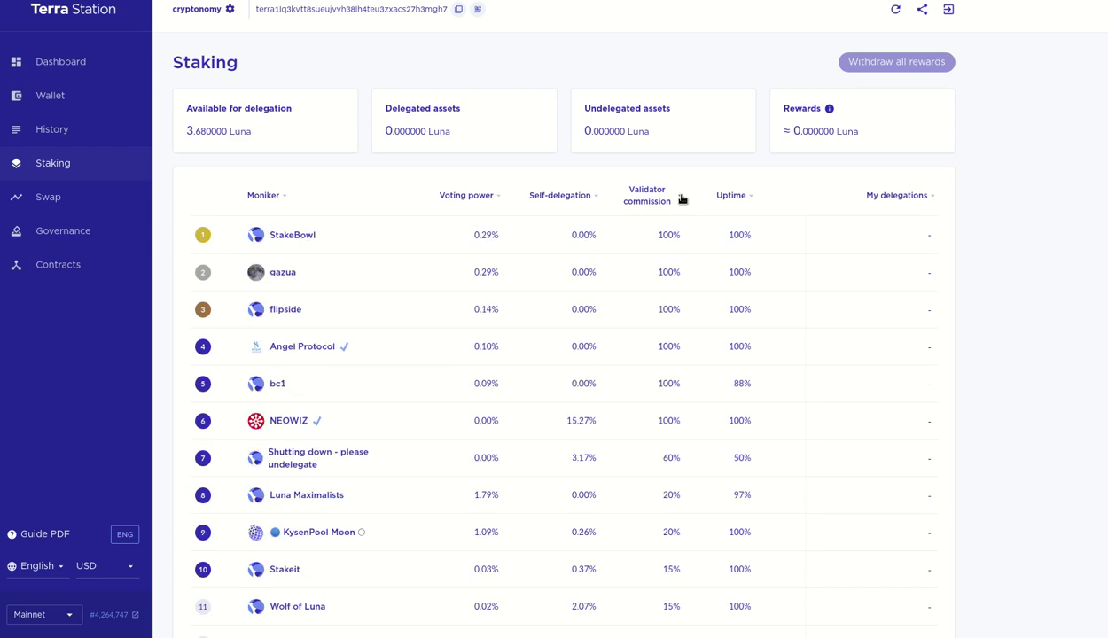
pyautogui.click(682, 200)
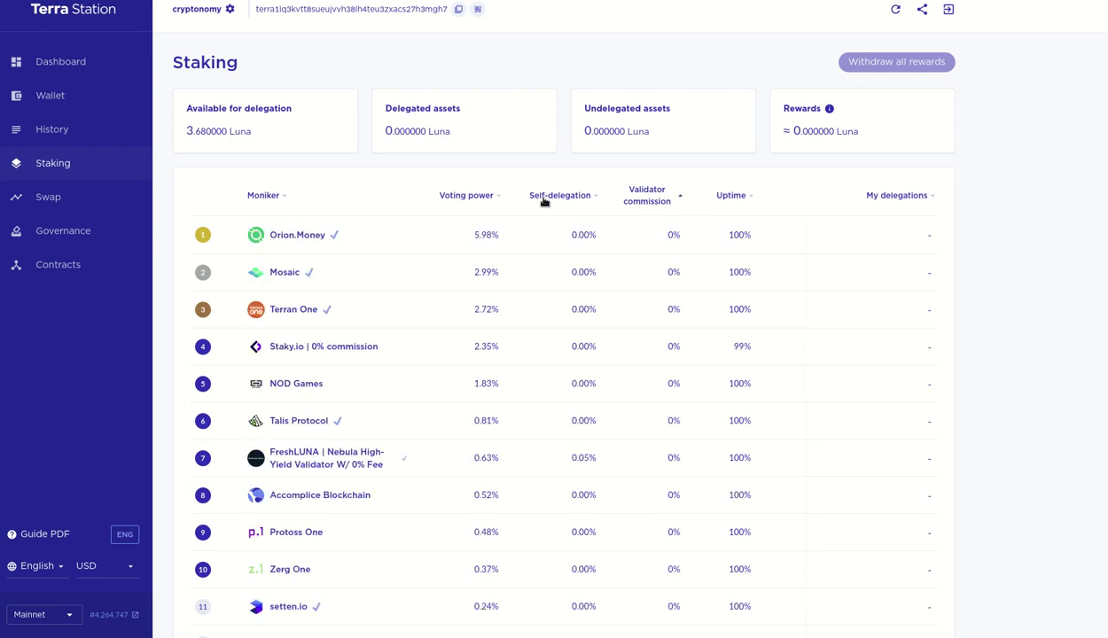
# Sort the validators by voting power from highest to lowest.
pyautogui.click(488, 197)
pyautogui.click(489, 196)
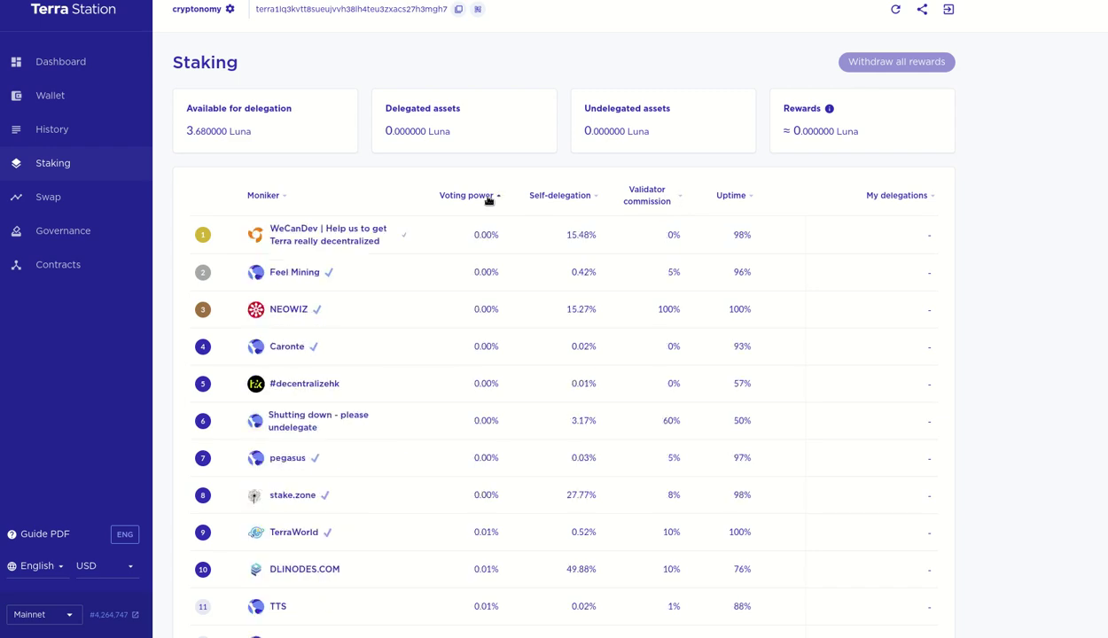
pyautogui.click(488, 197)
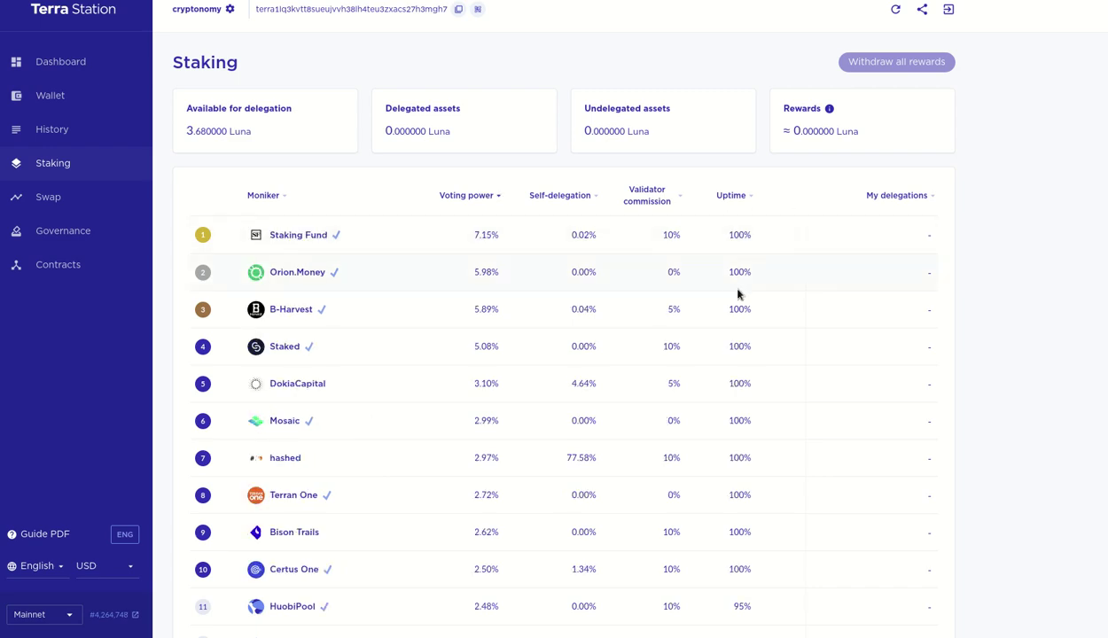
pyautogui.click(471, 199)
pyautogui.click(471, 198)
# Open the Staking Fund validator and examine its voting power, commission, operator address and delegation event log.
pyautogui.click(294, 236)
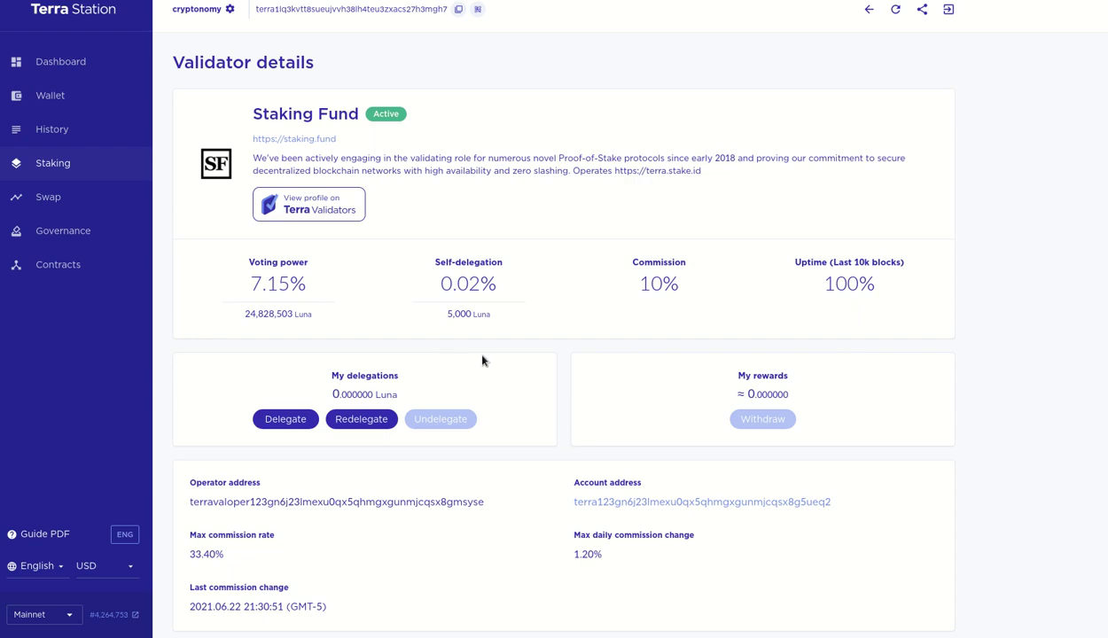
pyautogui.scroll(-1, 484, 368)
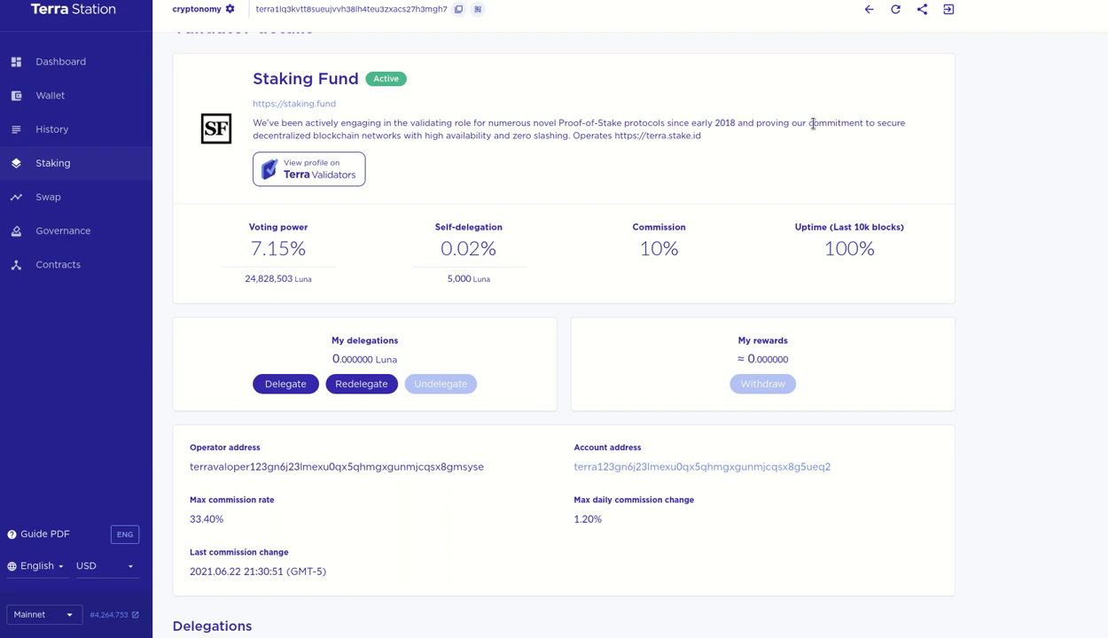
pyautogui.scroll(-1, 965, 256)
pyautogui.scroll(-3, 964, 255)
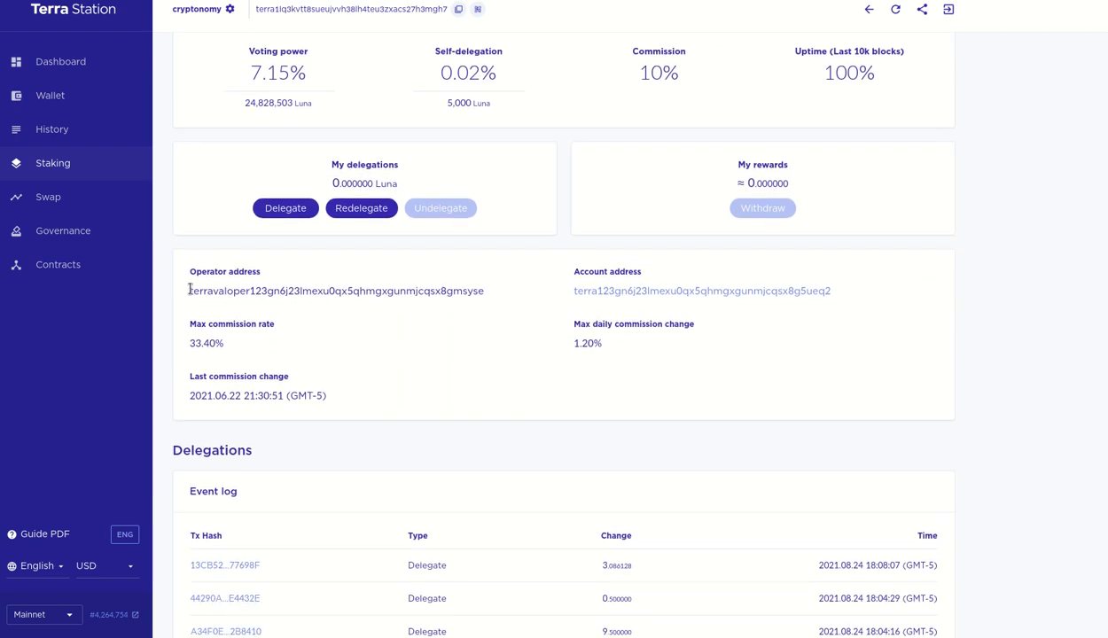
pyautogui.moveTo(193, 291); pyautogui.dragTo(771, 309)
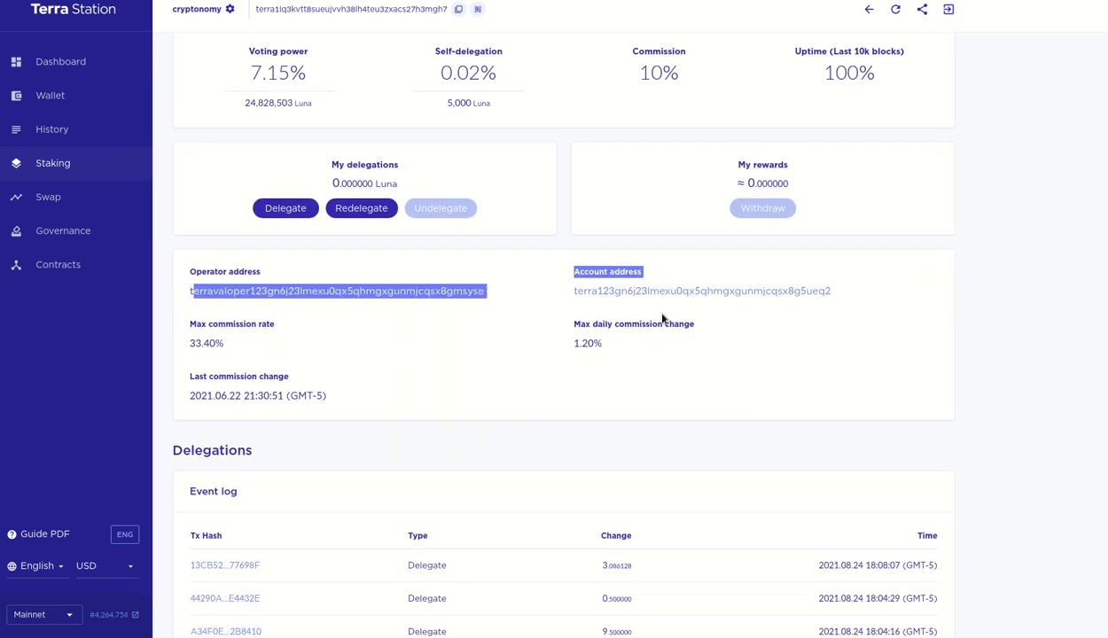
pyautogui.scroll(2, 663, 319)
pyautogui.scroll(-8, 663, 319)
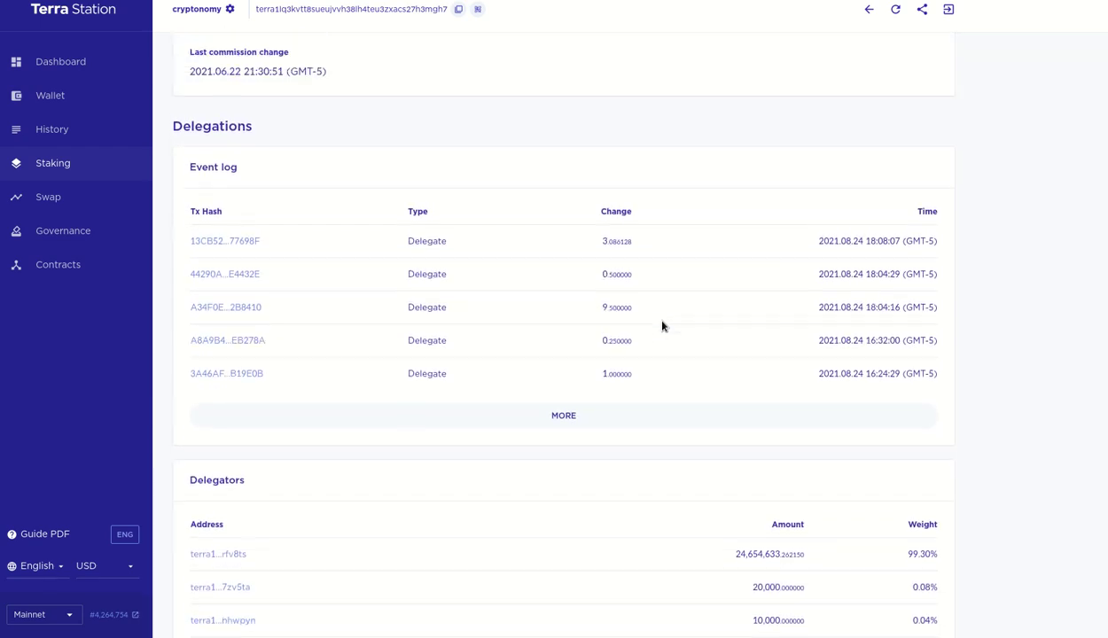
pyautogui.scroll(5, 663, 324)
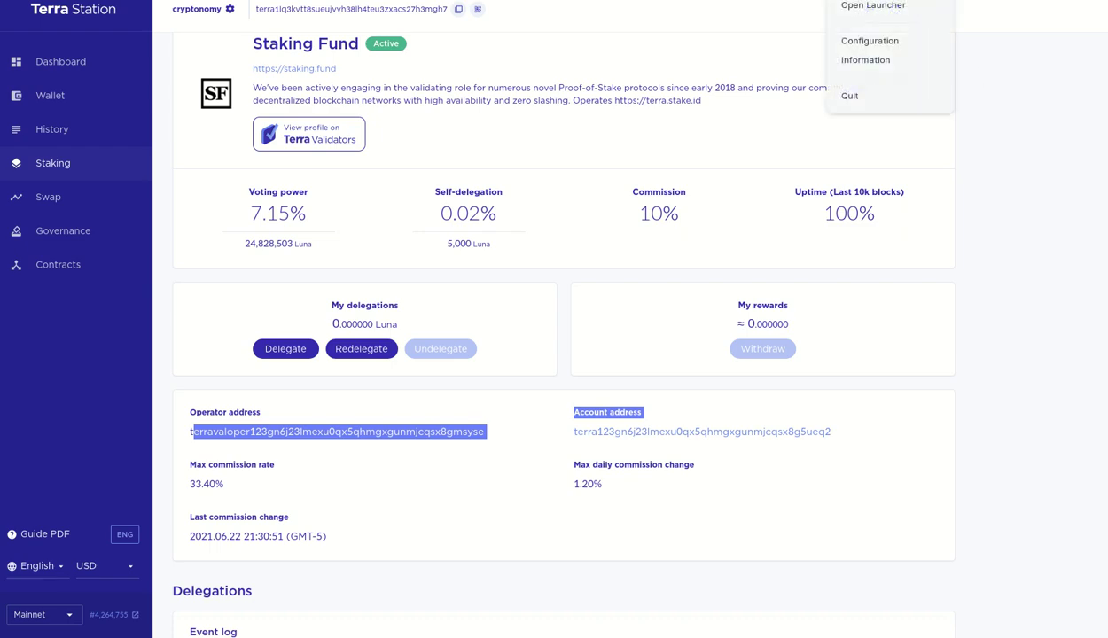
# Circle the wallet name, wallet address and Staking entry on a screen capture of the validator page, and discard the capture.
pyautogui.click(853, 5)
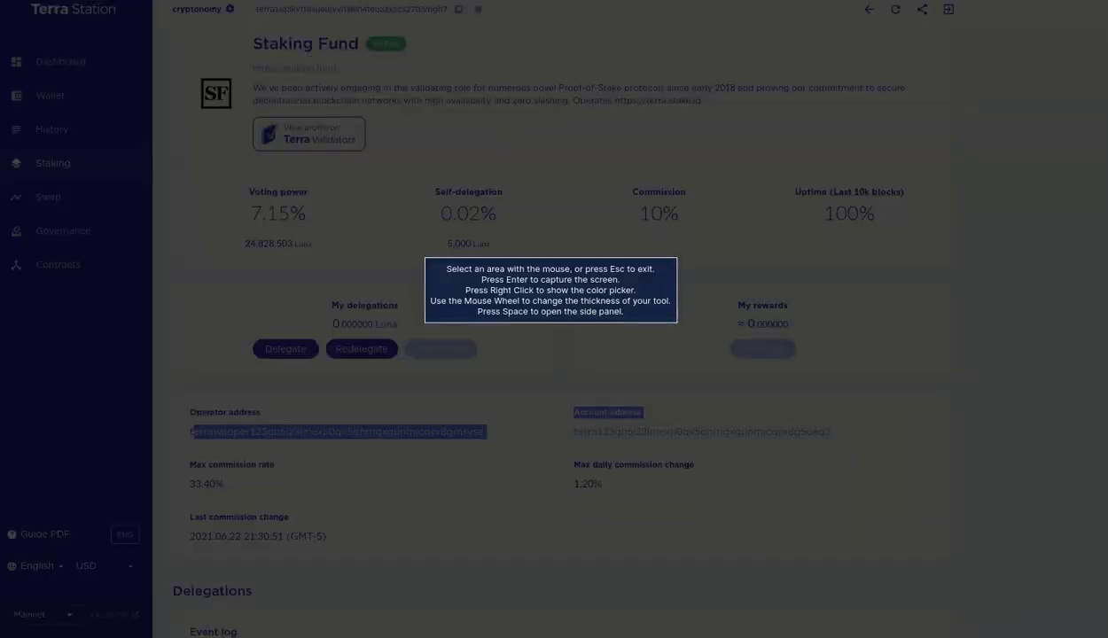
pyautogui.moveTo(0, 0)
pyautogui.mouseDown()
pyautogui.moveTo(109, 525)
pyautogui.moveTo(613, 590)
pyautogui.moveTo(1059, 614)
pyautogui.moveTo(1102, 635)
pyautogui.mouseUp()
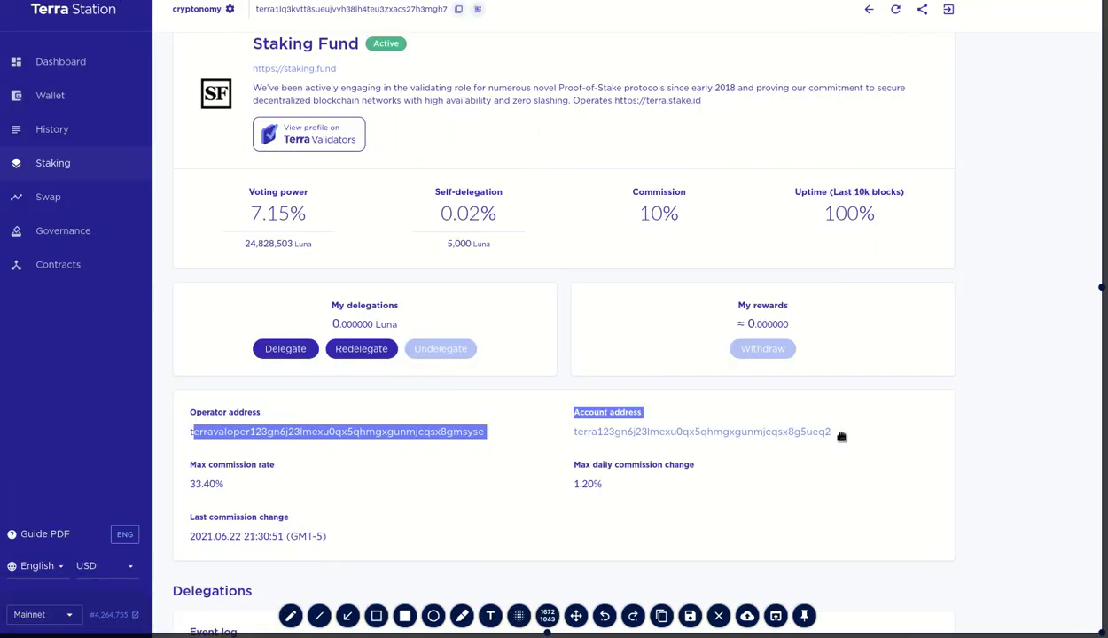
pyautogui.click(434, 616)
pyautogui.moveTo(168, 1)
pyautogui.mouseDown()
pyautogui.moveTo(240, 35)
pyautogui.moveTo(244, 23)
pyautogui.moveTo(412, 13)
pyautogui.moveTo(502, 24)
pyautogui.mouseUp()
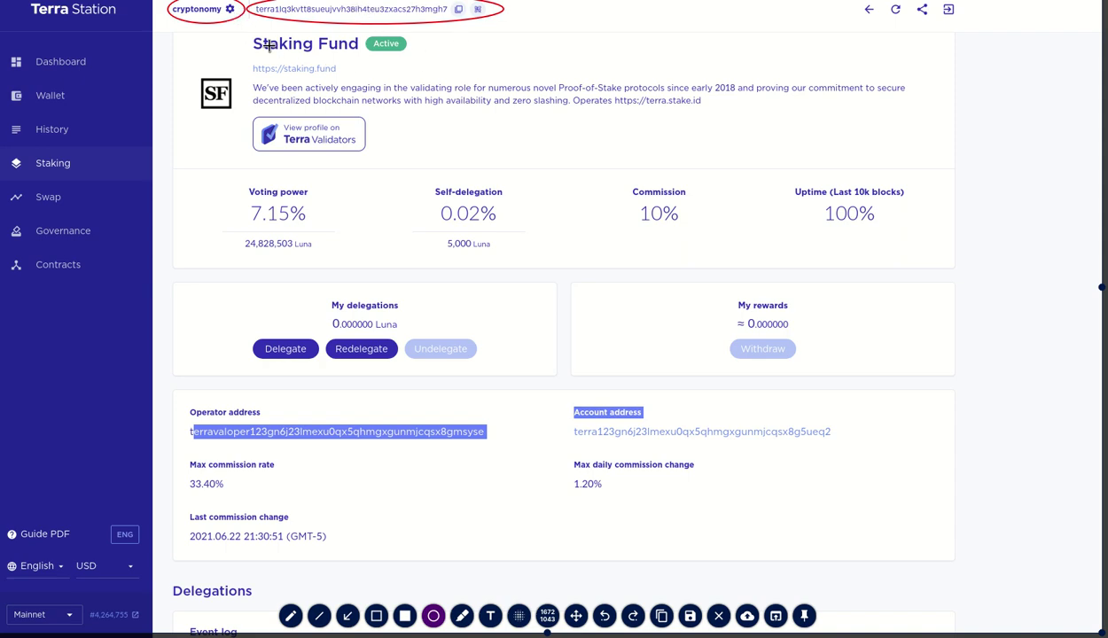
pyautogui.moveTo(7, 156); pyautogui.dragTo(96, 176)
pyautogui.press('Escape')
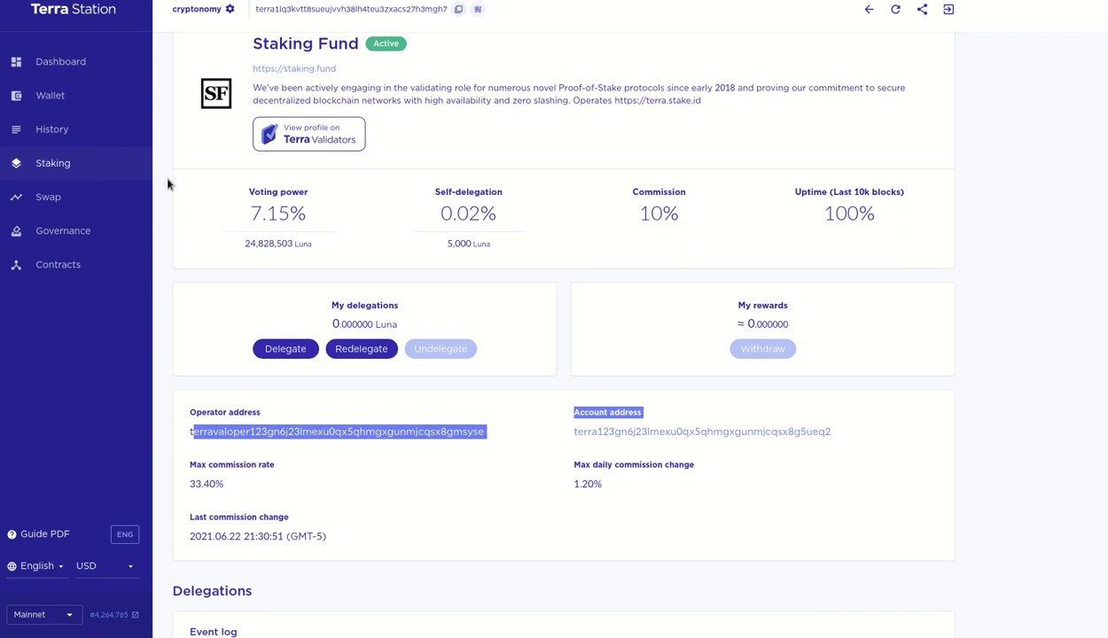
# Return to the staking list, sort the validators by voting power from highest to lowest, and highlight Staking Fund's voting power.
pyautogui.click(58, 167)
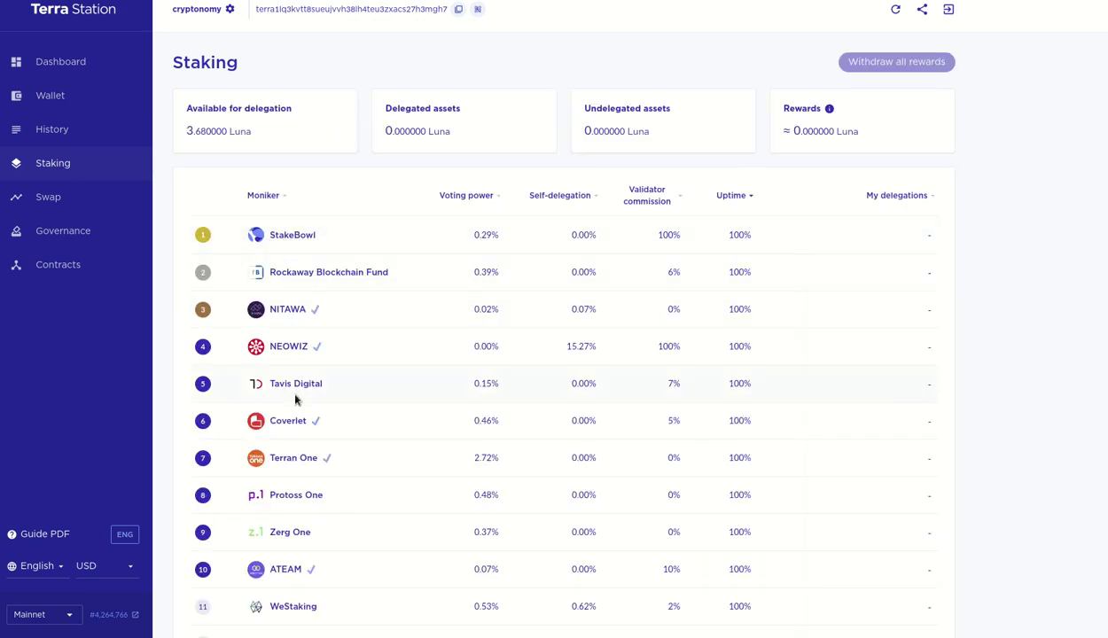
pyautogui.click(447, 196)
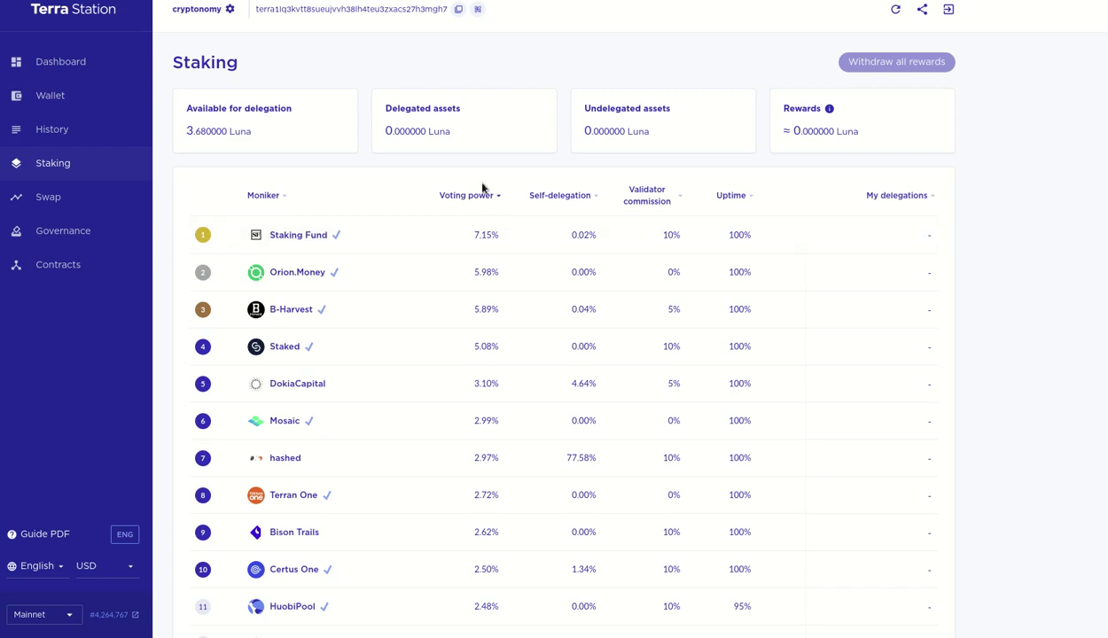
pyautogui.moveTo(463, 237); pyautogui.dragTo(501, 236)
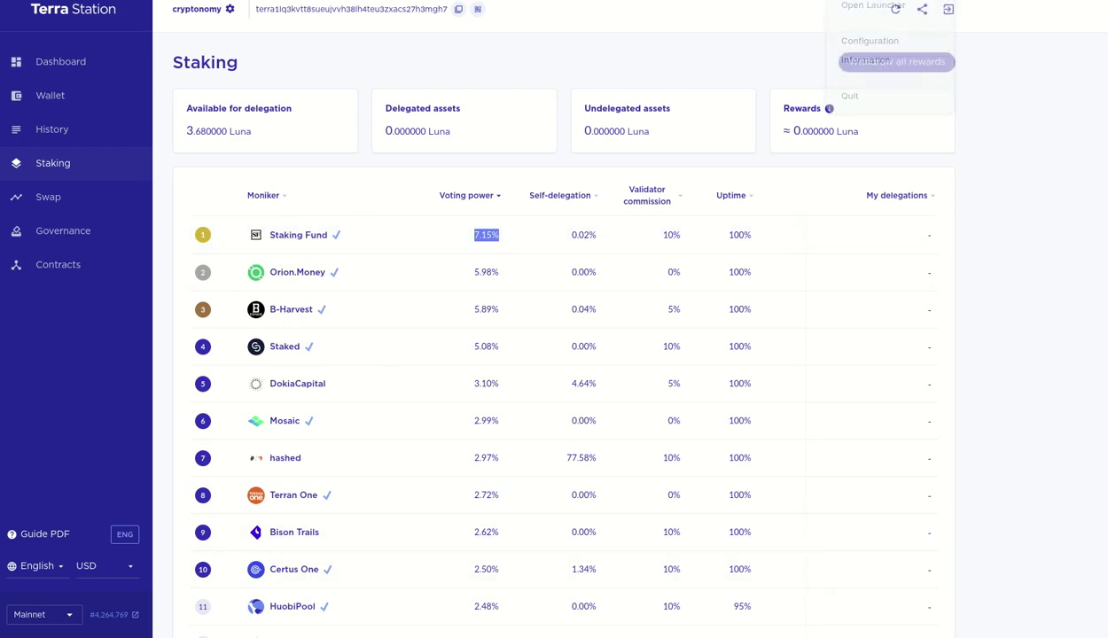
# Outline the Moniker heading, Voting power column, Staking Fund's voting power and Uptime column with rectangles on a capture of the staking list.
pyautogui.press('Print')
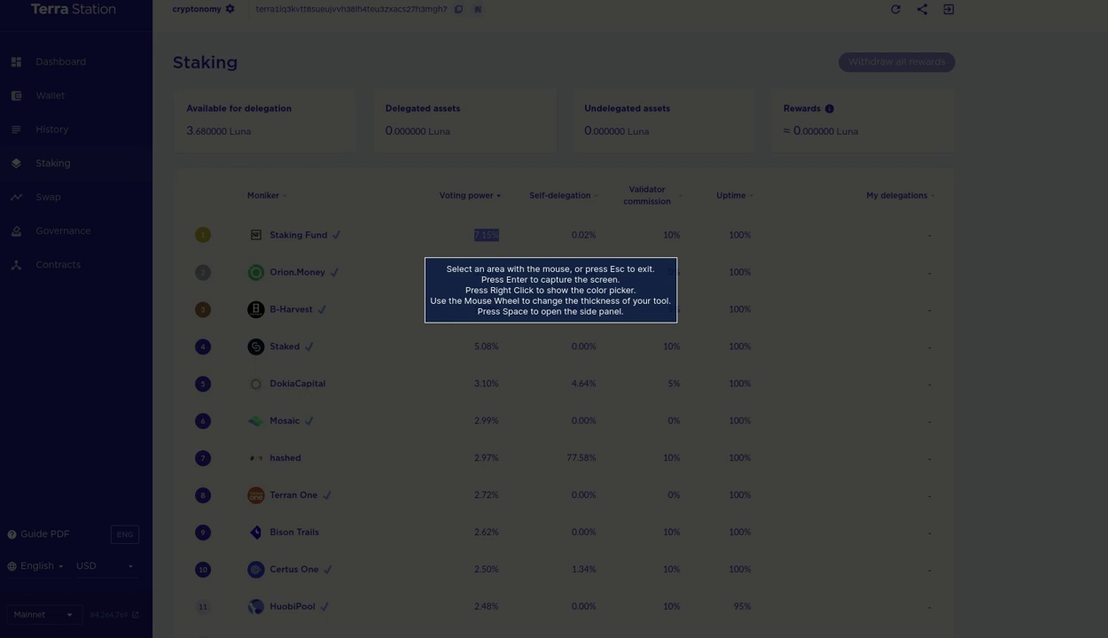
pyautogui.moveTo(1, 1); pyautogui.dragTo(975, 635)
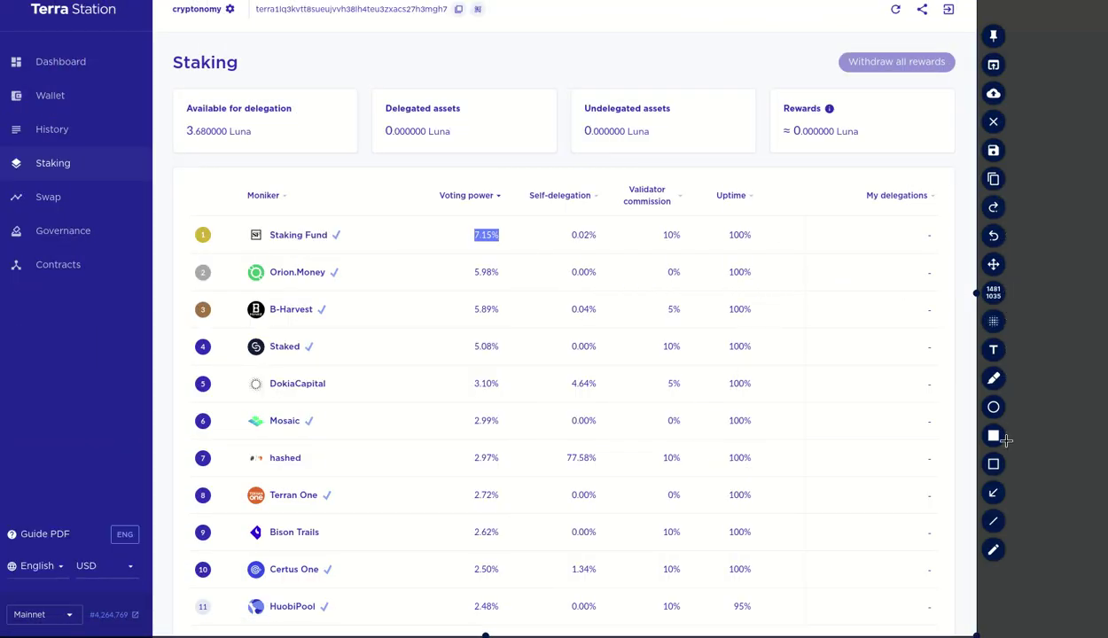
pyautogui.click(992, 463)
pyautogui.moveTo(236, 185); pyautogui.dragTo(308, 206)
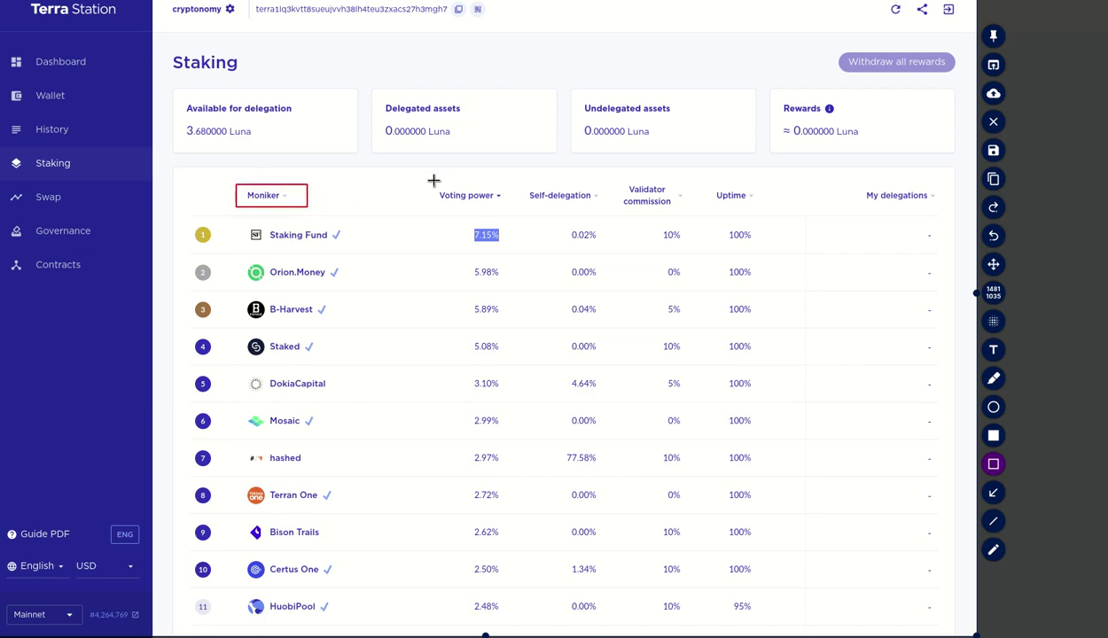
pyautogui.moveTo(432, 182)
pyautogui.mouseDown()
pyautogui.moveTo(532, 634)
pyautogui.moveTo(532, 613)
pyautogui.moveTo(523, 623)
pyautogui.mouseUp()
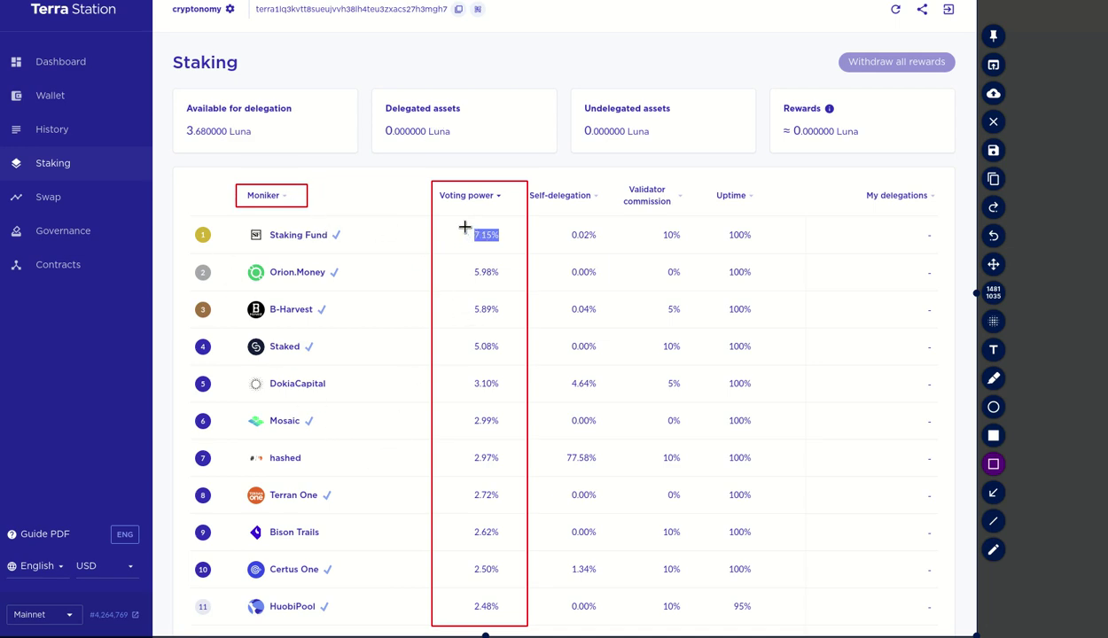
pyautogui.moveTo(464, 227); pyautogui.dragTo(510, 242)
pyautogui.moveTo(703, 181)
pyautogui.mouseDown()
pyautogui.moveTo(736, 587)
pyautogui.moveTo(778, 623)
pyautogui.mouseUp()
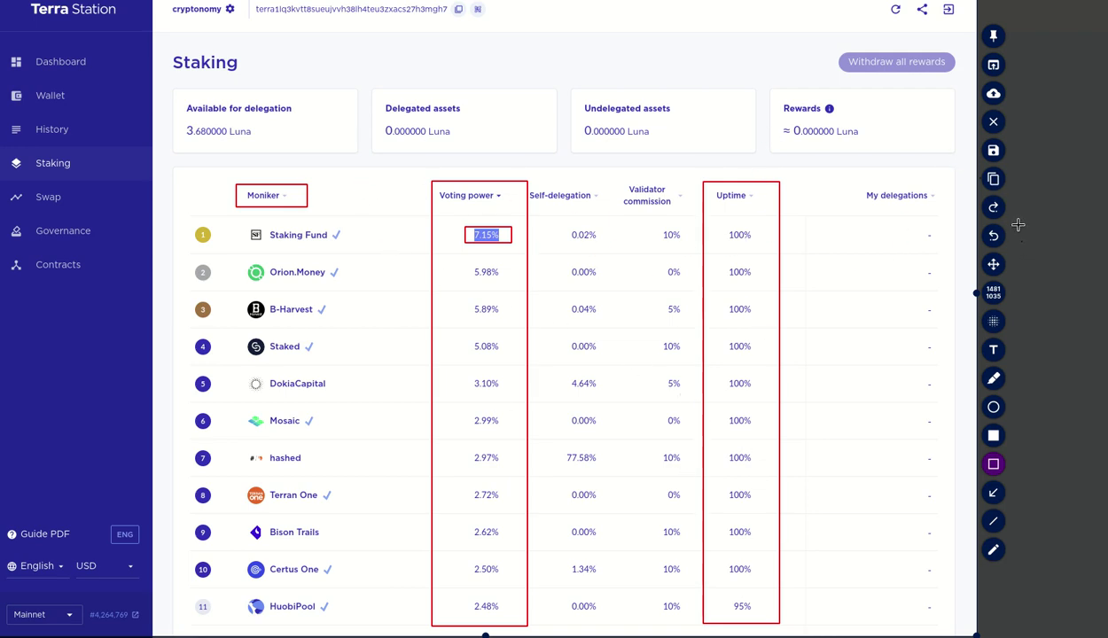
# Circle the verification check marks beside the validators' names on the capture, from Staking Fund to HuobiPool, and discard the capture.
pyautogui.click(993, 409)
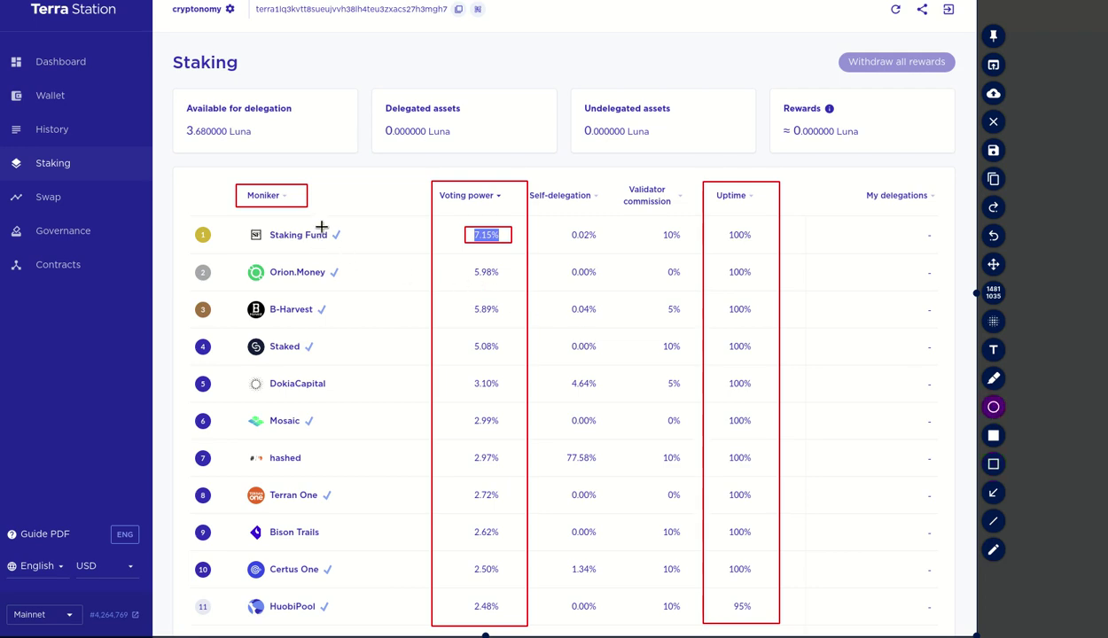
pyautogui.moveTo(325, 227)
pyautogui.mouseDown()
pyautogui.moveTo(349, 242)
pyautogui.moveTo(340, 279)
pyautogui.mouseUp()
pyautogui.moveTo(314, 299)
pyautogui.mouseDown()
pyautogui.moveTo(327, 323)
pyautogui.moveTo(324, 310)
pyautogui.moveTo(319, 355)
pyautogui.mouseUp()
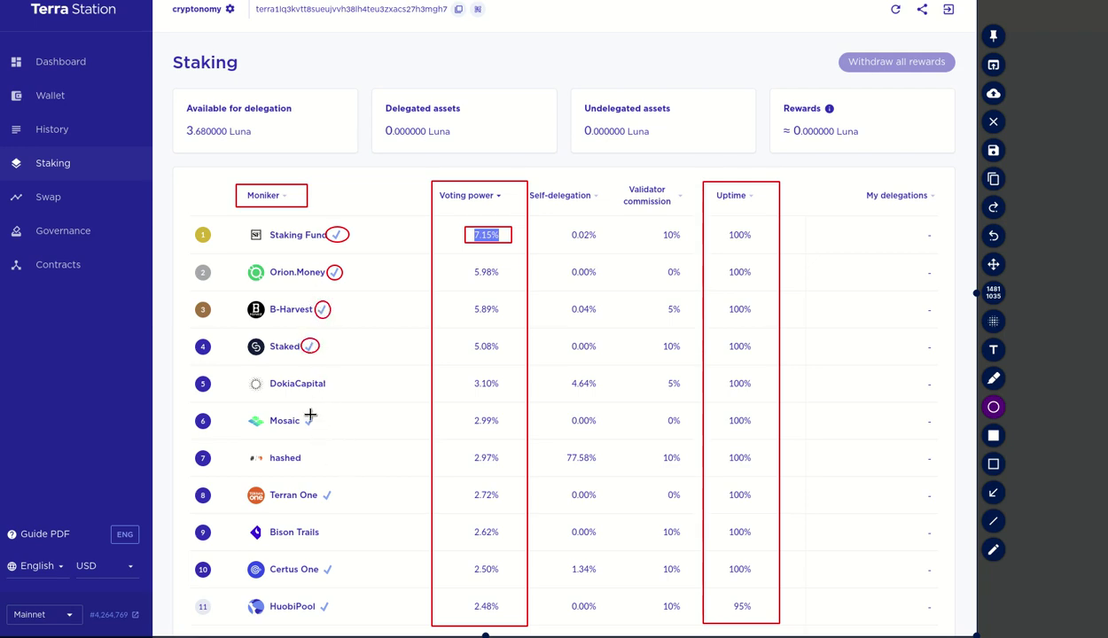
pyautogui.moveTo(299, 410); pyautogui.dragTo(320, 433)
pyautogui.moveTo(316, 485); pyautogui.dragTo(335, 501)
pyautogui.moveTo(319, 559)
pyautogui.mouseDown()
pyautogui.moveTo(334, 583)
pyautogui.moveTo(329, 614)
pyautogui.mouseUp()
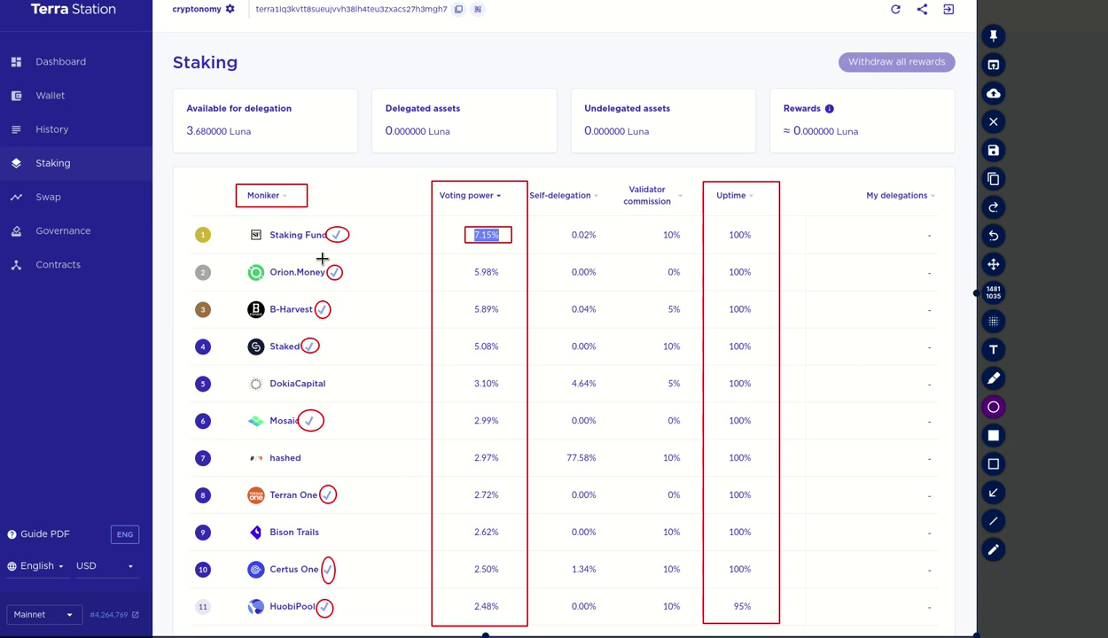
pyautogui.press('Escape')
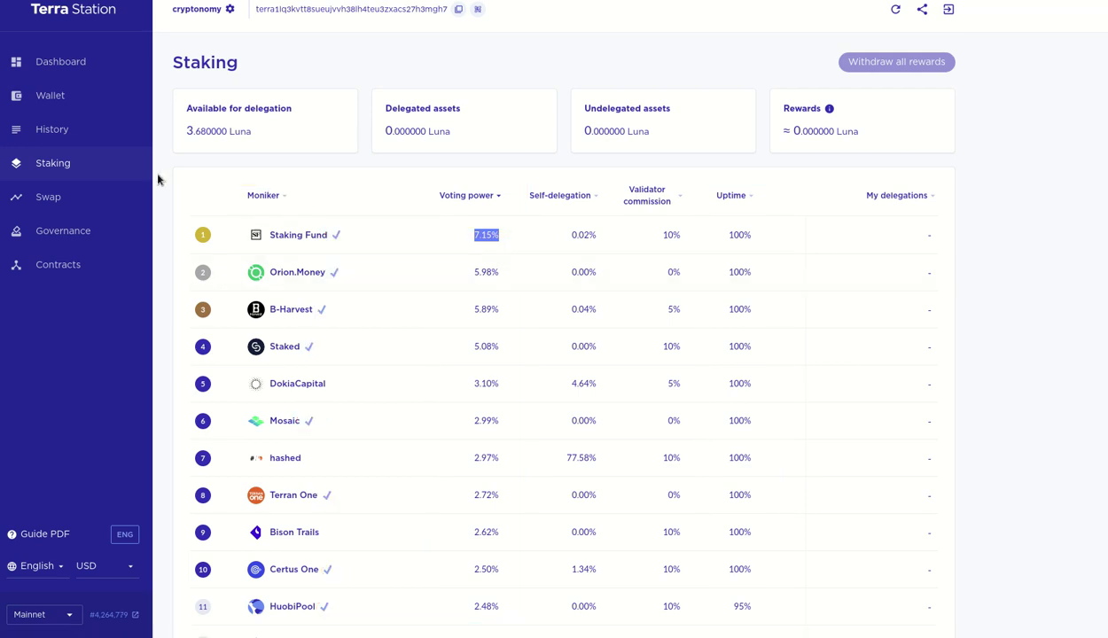
# Open the Staking Fund validator and start a delegation of the full available 3.68 Luna, proceeding to confirmation.
pyautogui.click(312, 236)
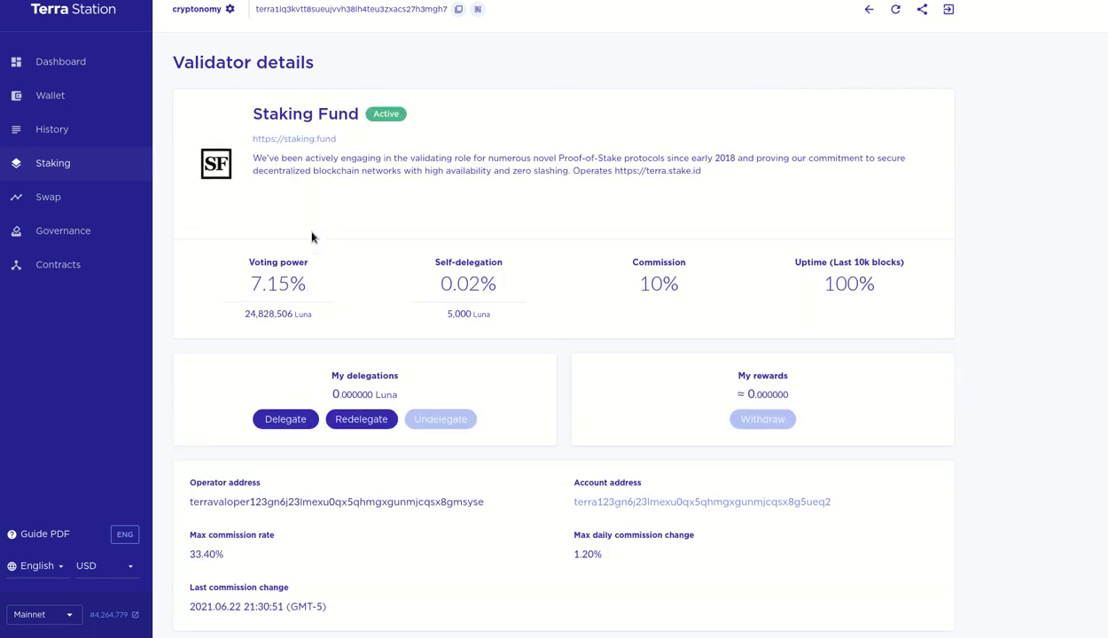
pyautogui.click(286, 420)
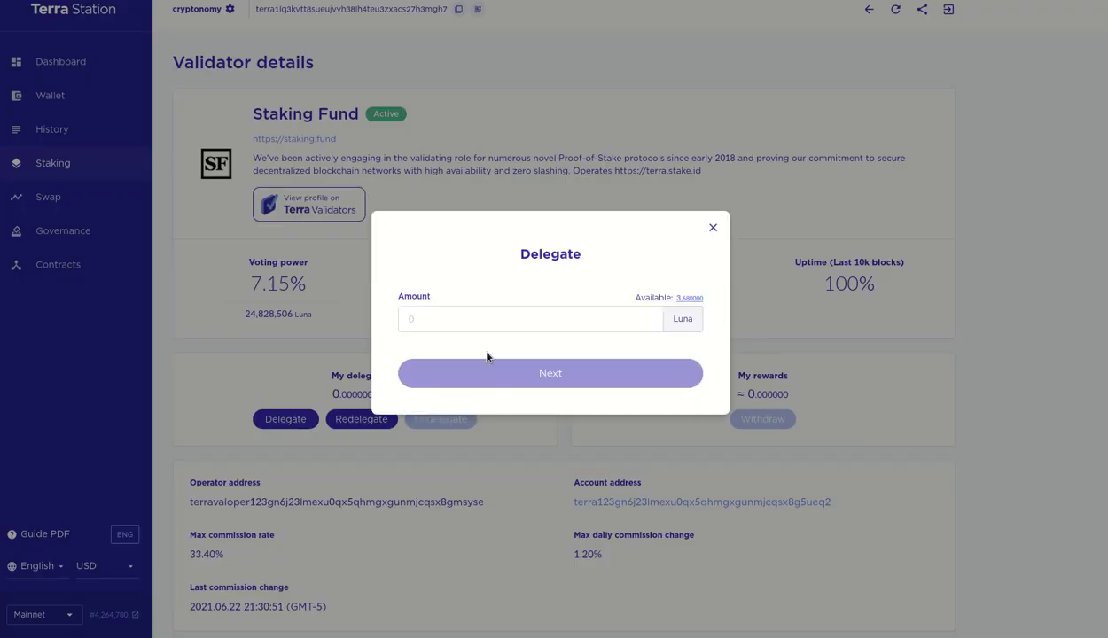
pyautogui.click(690, 299)
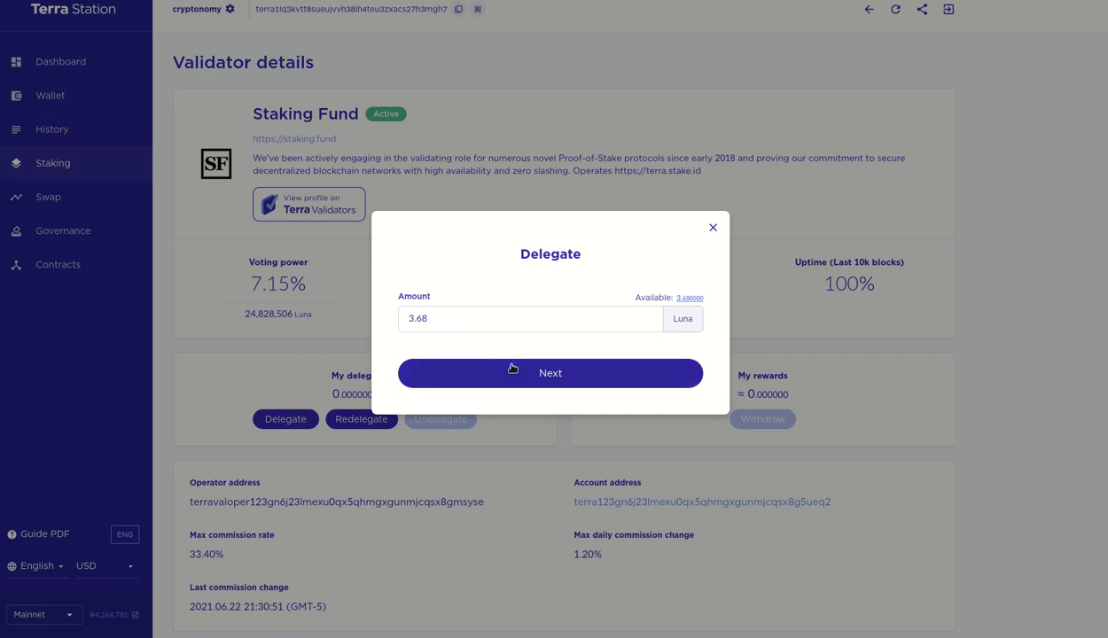
pyautogui.click(567, 378)
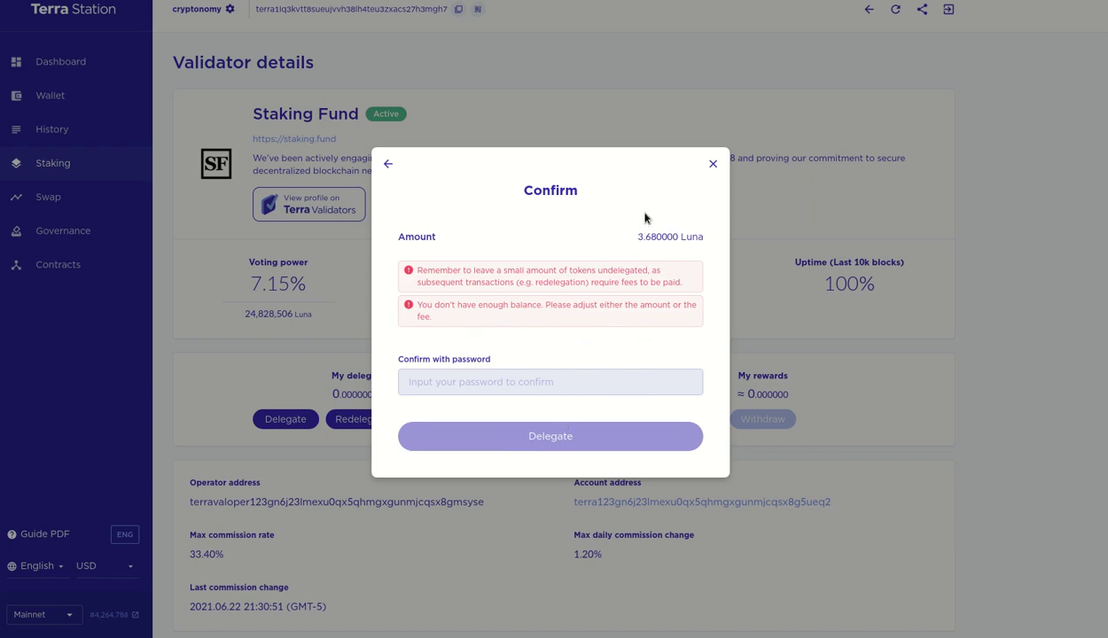
# Go back and set the delegation amount to 3.6 Luna, proceeding to confirmation.
pyautogui.click(389, 164)
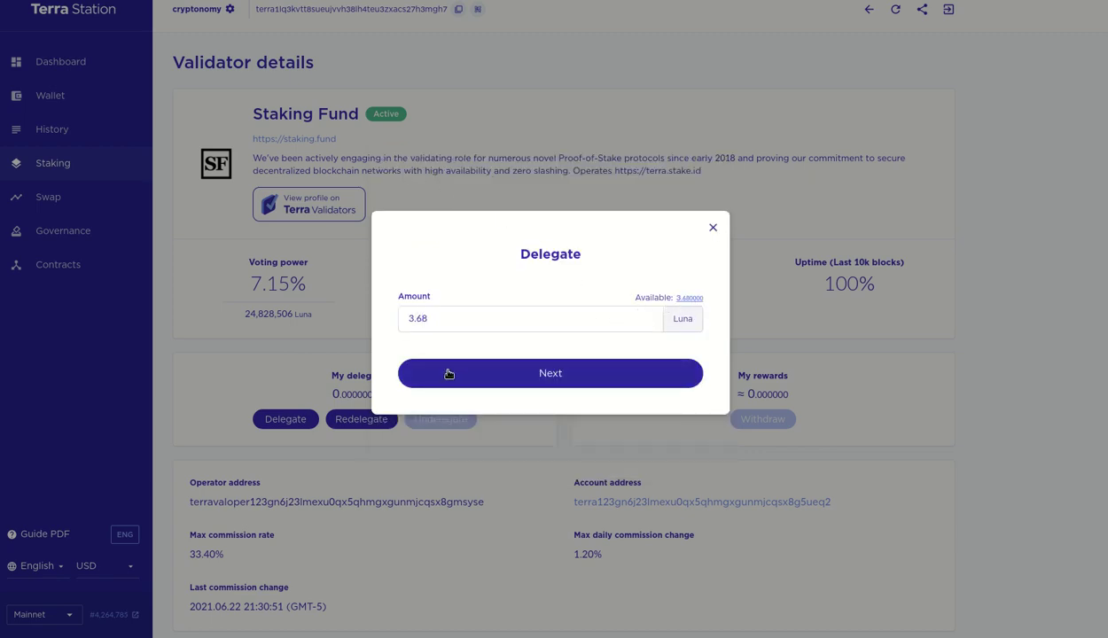
pyautogui.press('Delete')
pyautogui.click(565, 376)
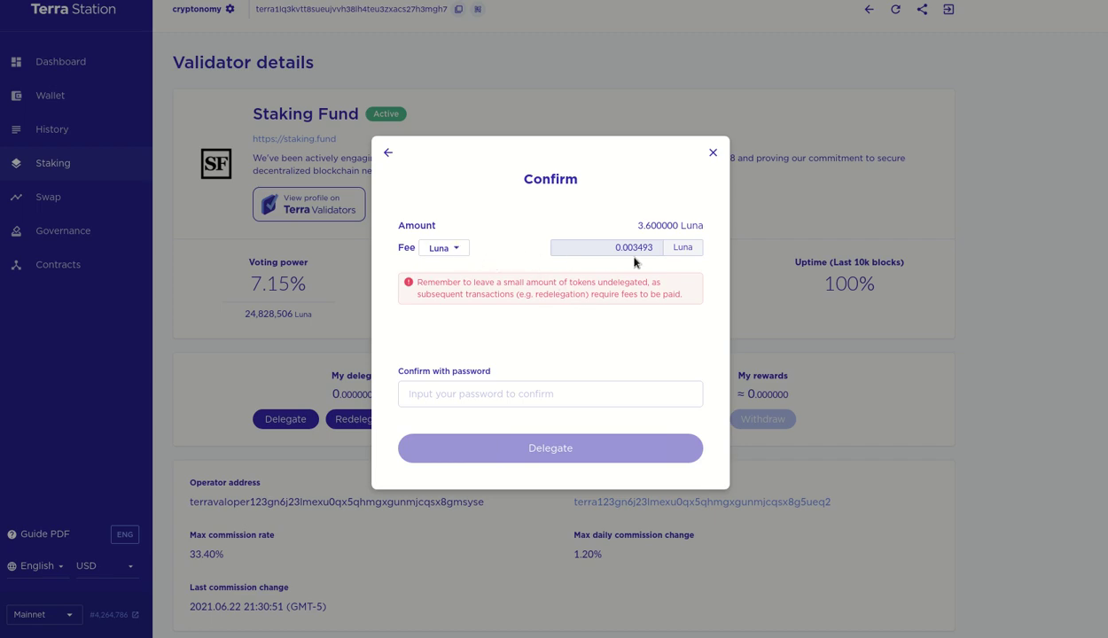
# Try delegation amounts of 3.5 and 3.4 Luna, proceeding to the confirmation with each one.
pyautogui.click(388, 153)
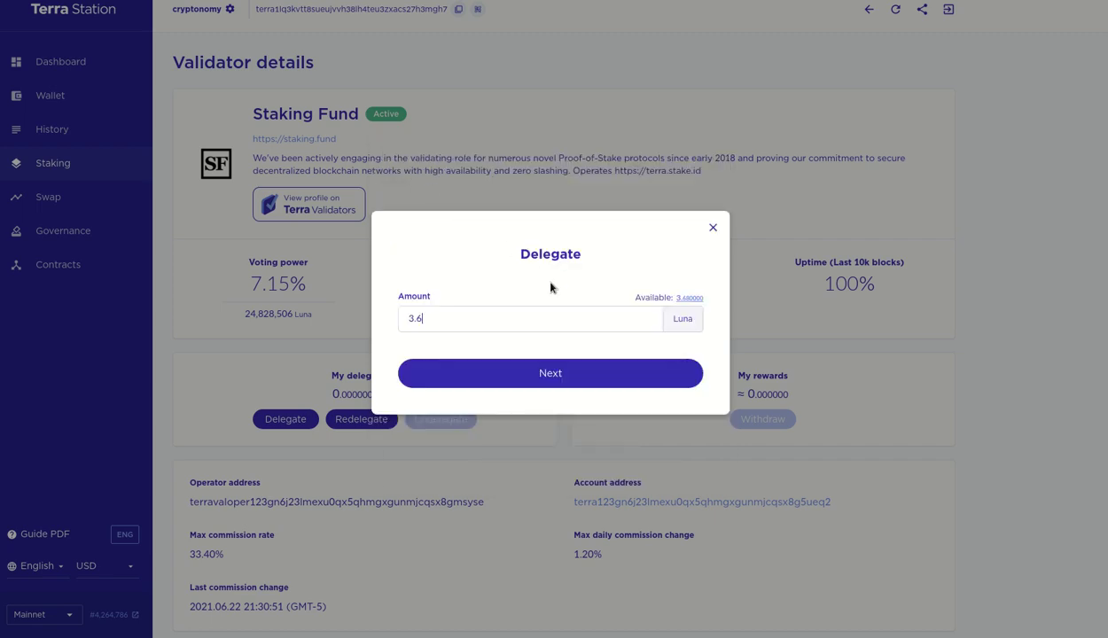
pyautogui.press('BackSpace')
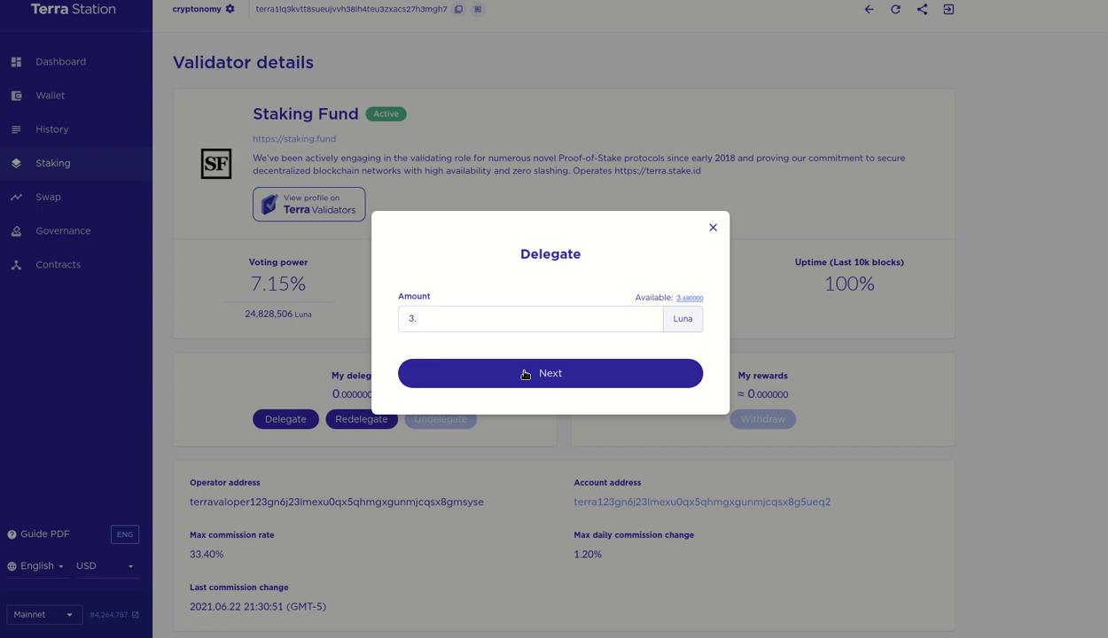
pyautogui.write('5')
pyautogui.click(544, 373)
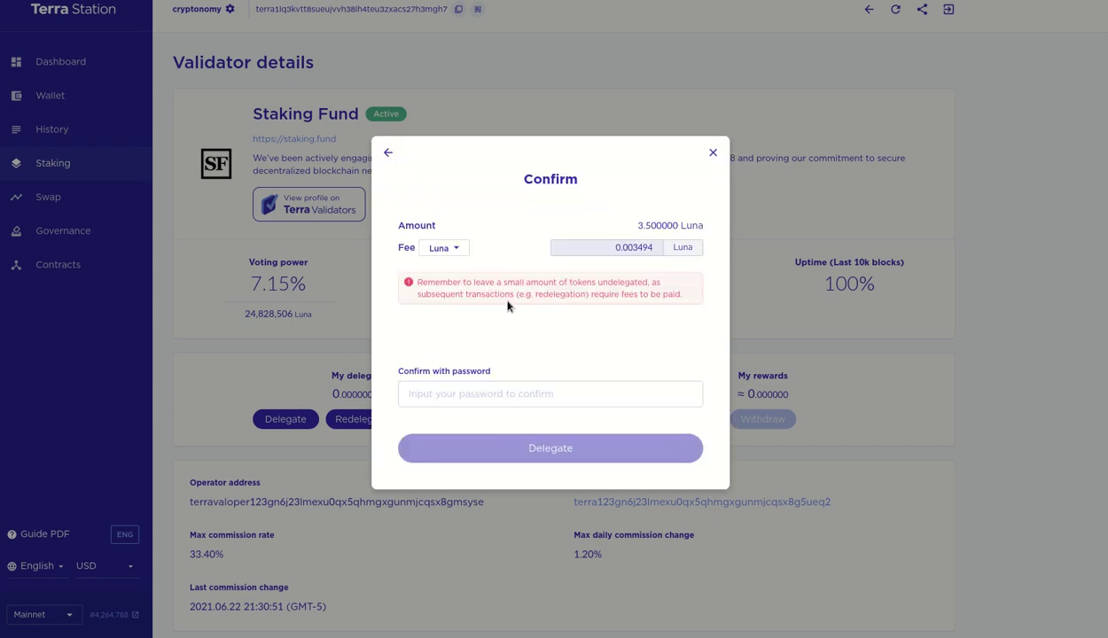
pyautogui.click(388, 153)
pyautogui.moveTo(415, 317); pyautogui.dragTo(430, 318)
pyautogui.write('4')
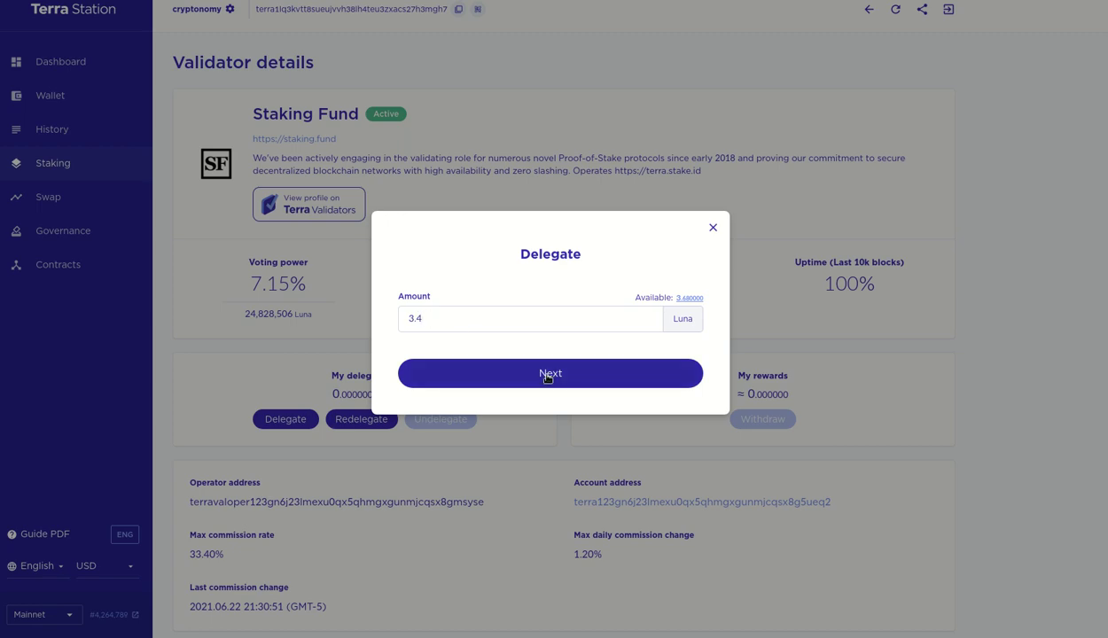
pyautogui.click(548, 376)
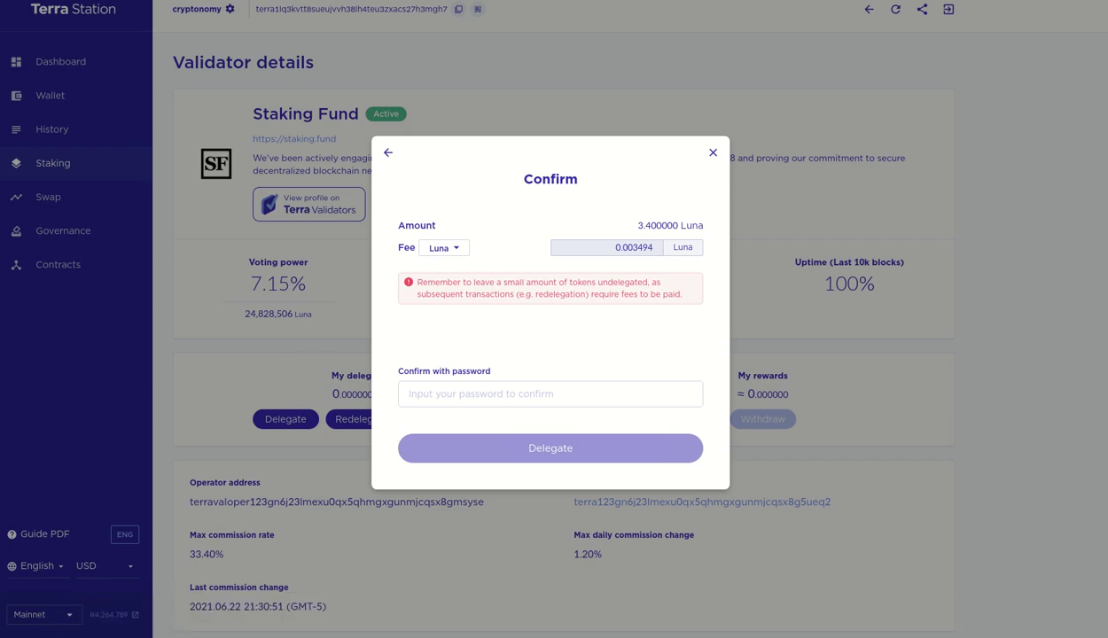
# Check the delegation amount and transaction fee in the confirmation, with Luna chosen as the fee currency.
pyautogui.click(851, 2)
pyautogui.click(849, 5)
pyautogui.click(639, 227)
pyautogui.moveTo(639, 227); pyautogui.dragTo(700, 227)
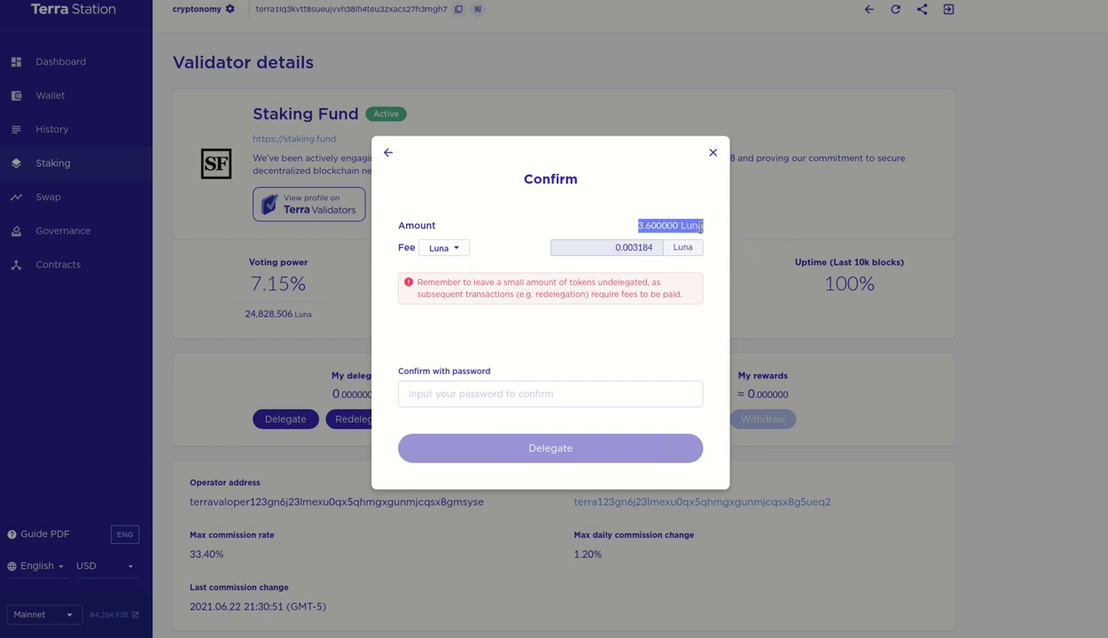
pyautogui.click(448, 250)
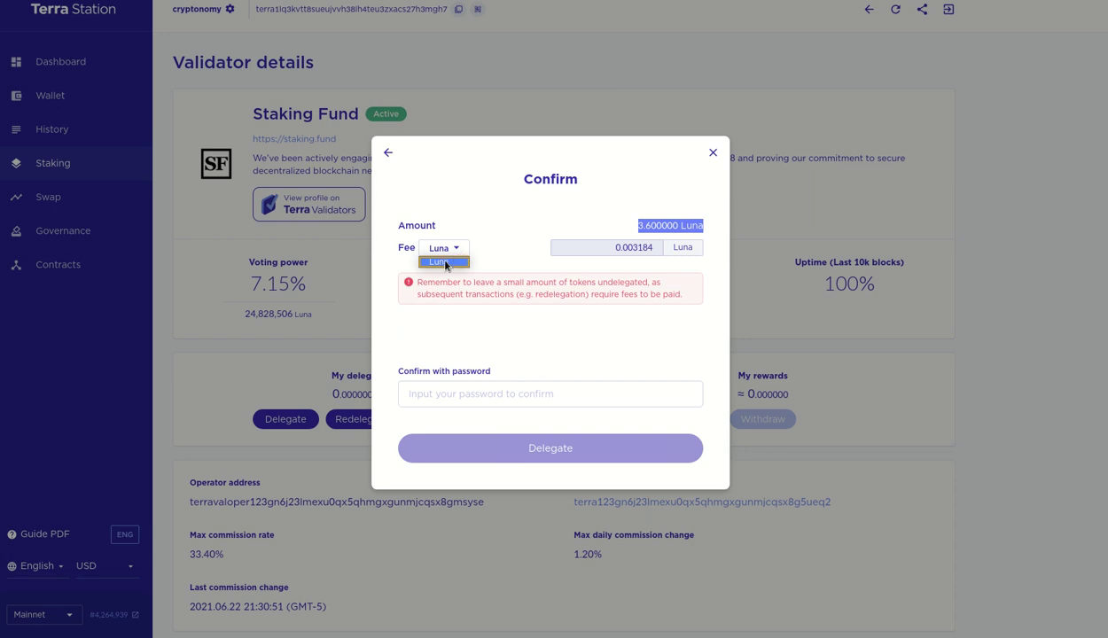
pyautogui.click(439, 261)
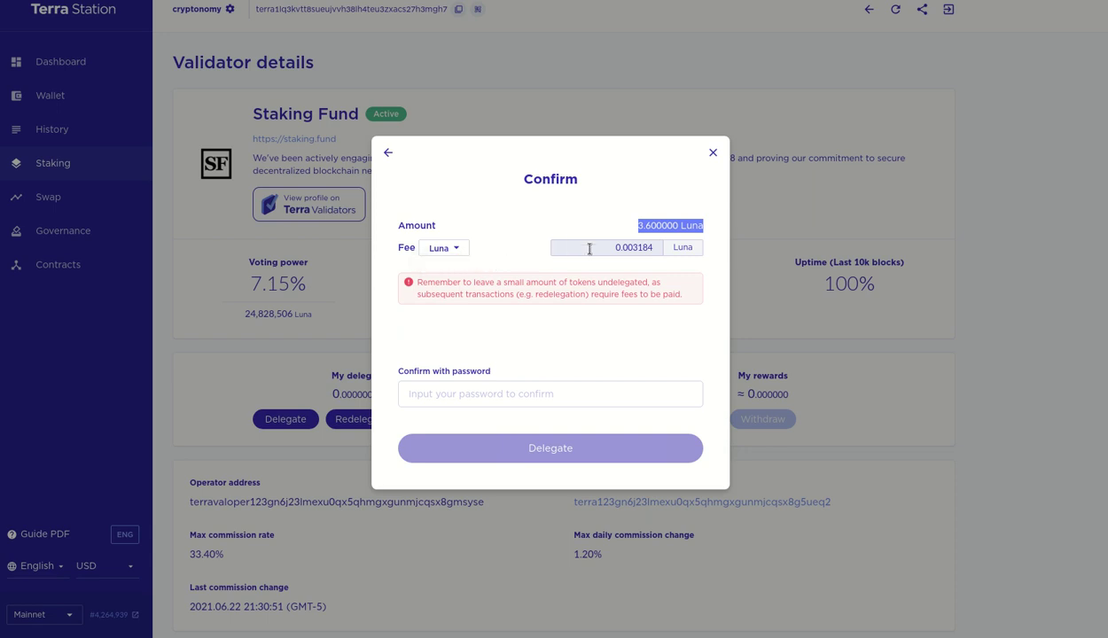
pyautogui.moveTo(603, 247); pyautogui.dragTo(654, 252)
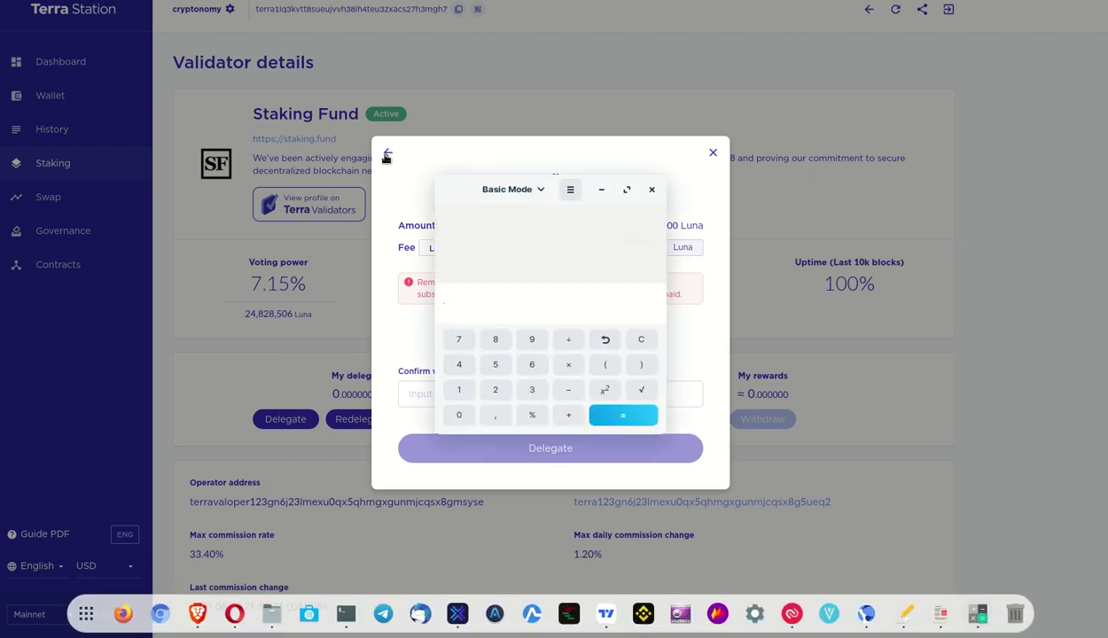
# Place the calculator beside the confirmation dialog and return to the delegation amount entry.
pyautogui.moveTo(471, 189); pyautogui.dragTo(792, 190)
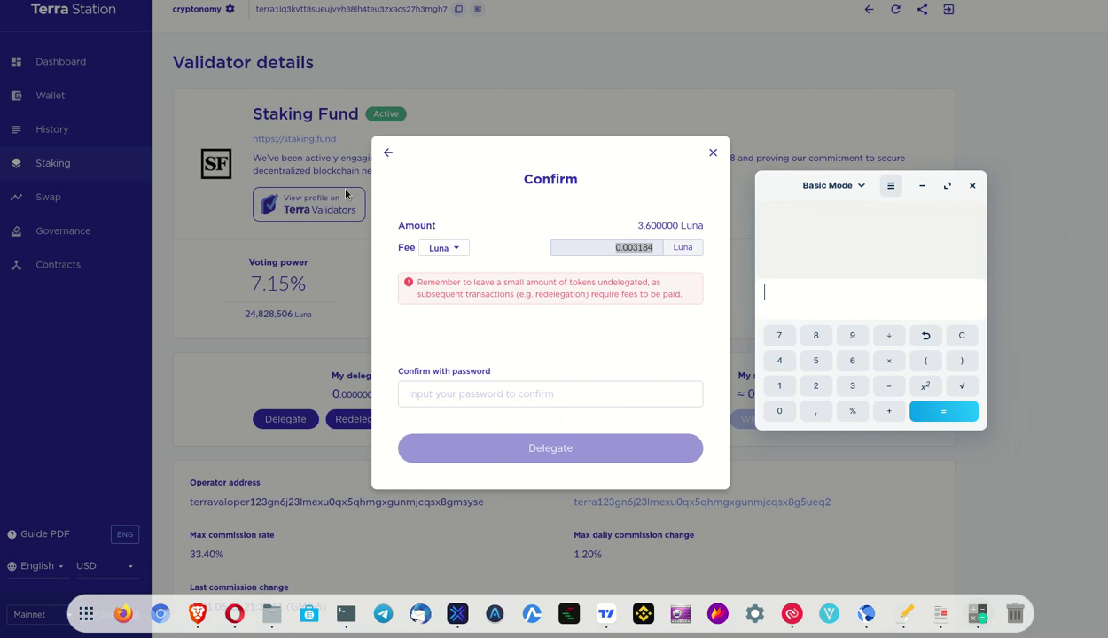
pyautogui.click(386, 155)
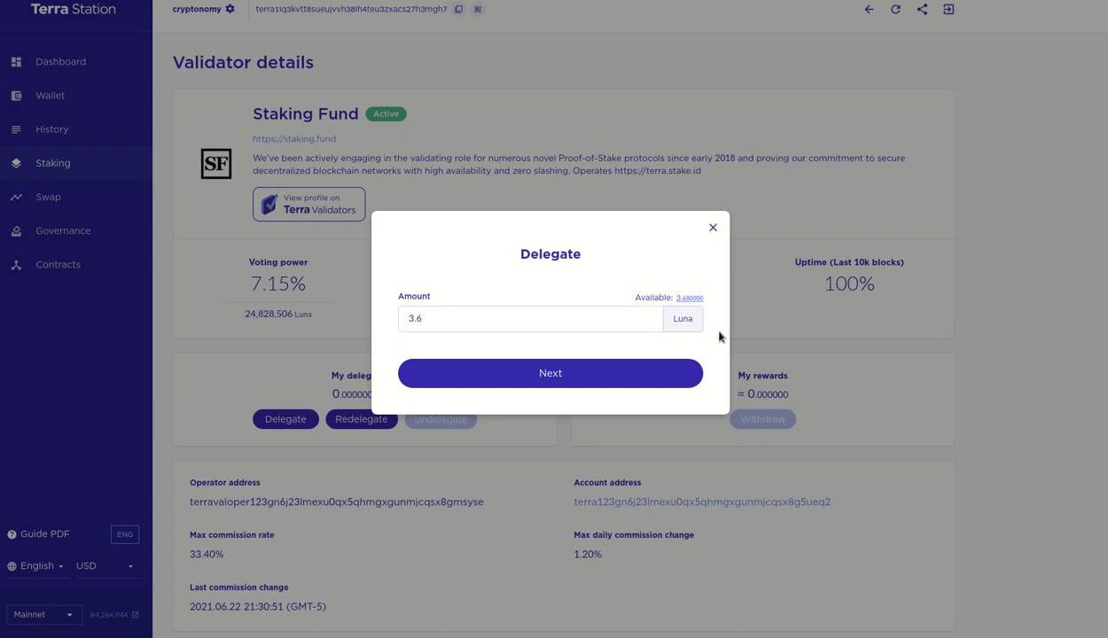
# Switch to the calculator and compute 3,68 minus 0,00134.
pyautogui.press('super+Tab')
pyautogui.press('super+Tab')
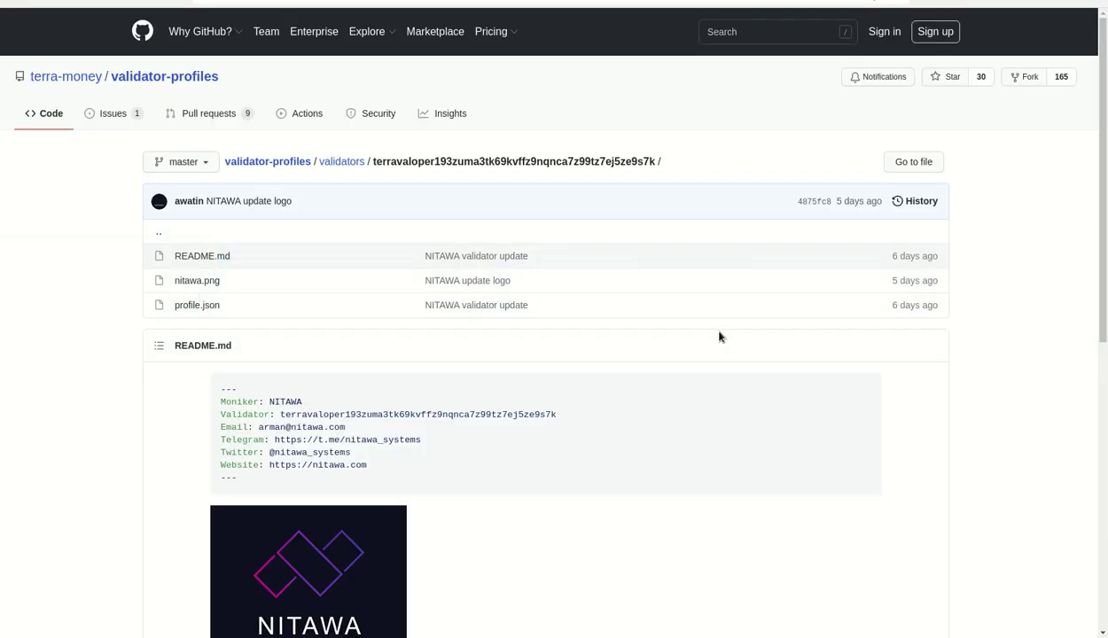
pyautogui.press('super+Tab')
pyautogui.press('super+Tab')
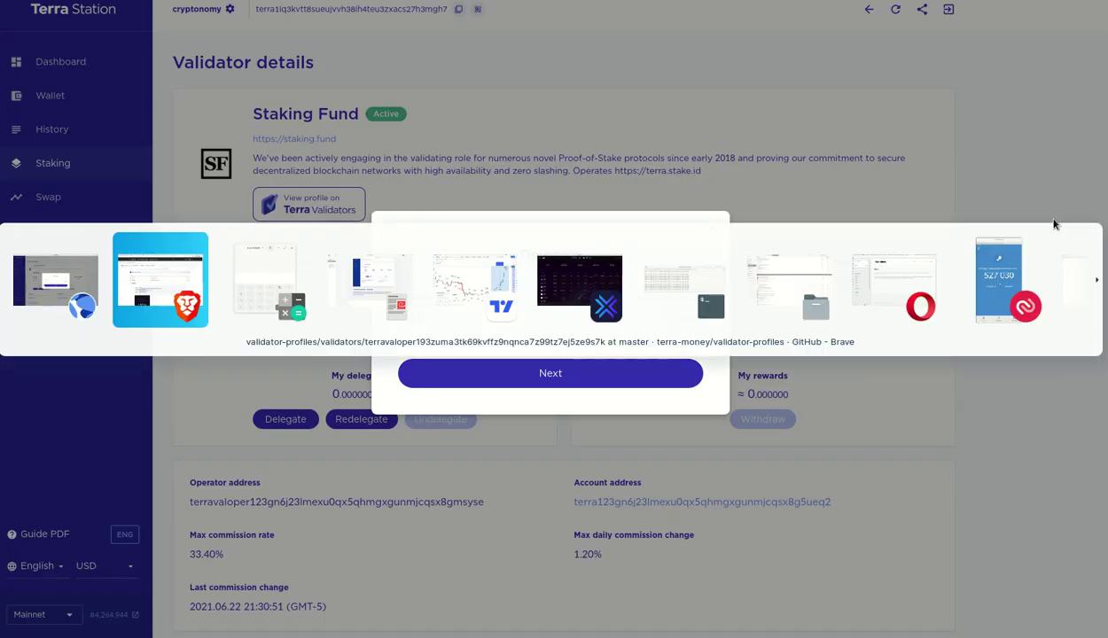
pyautogui.press('super+Tab')
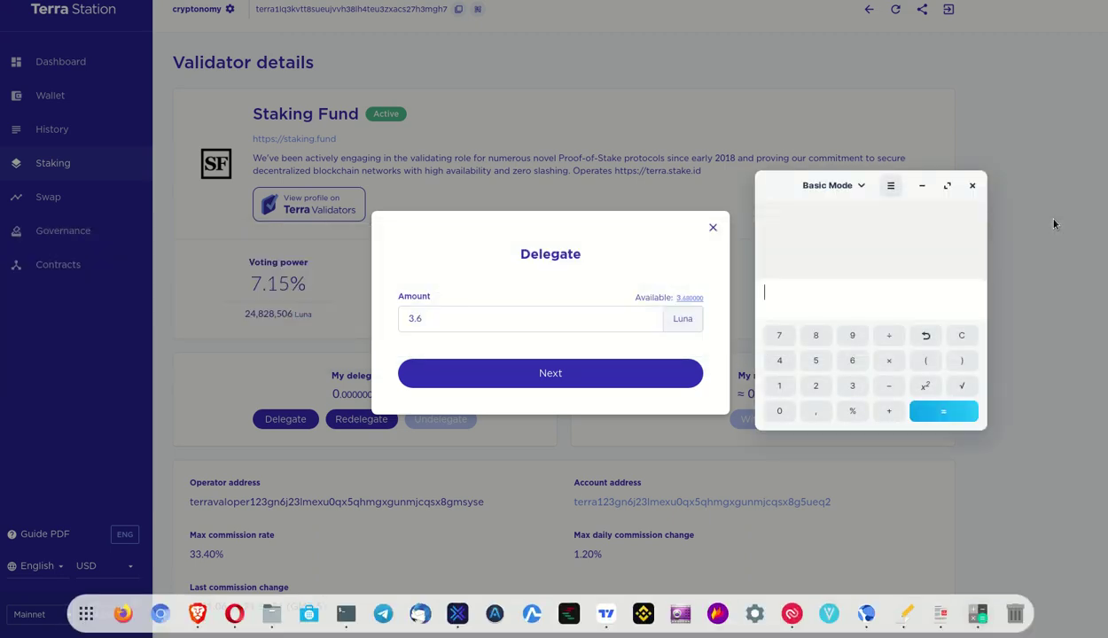
pyautogui.write('3,68')
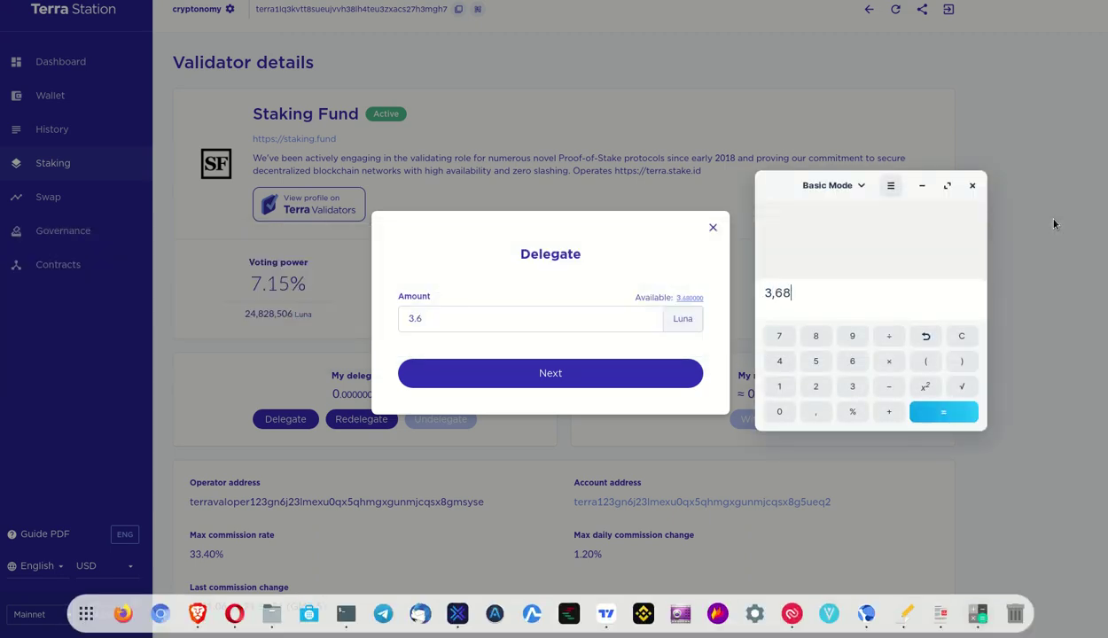
pyautogui.write('-0')
pyautogui.write(',00134')
pyautogui.press('Return')
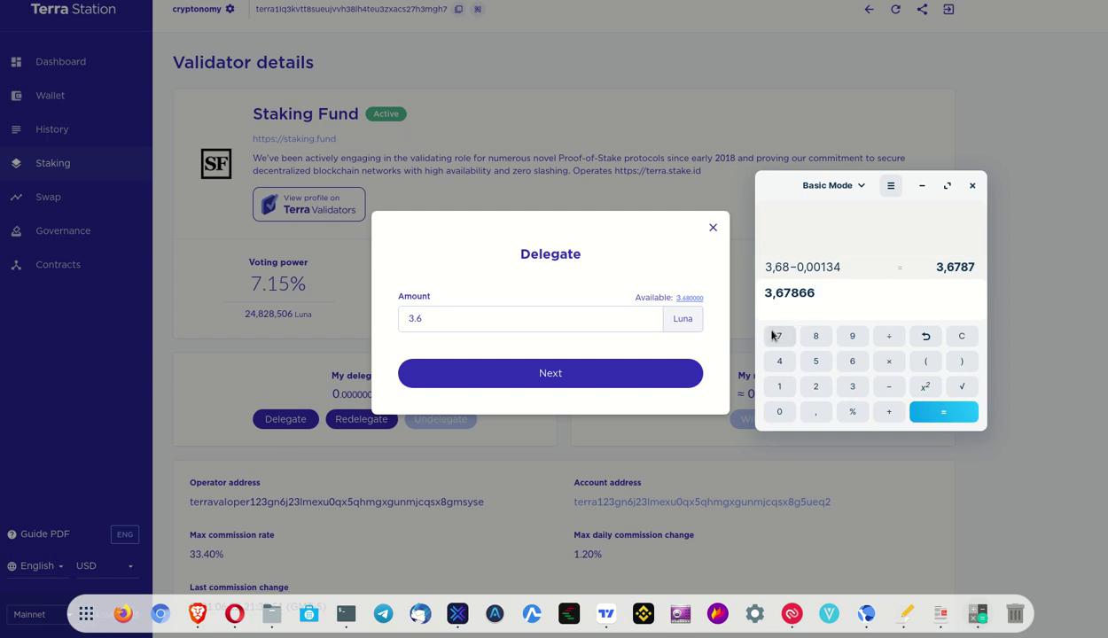
# Set the delegation amount to 3.67866 Luna and proceed to the confirmation.
pyautogui.click(429, 319)
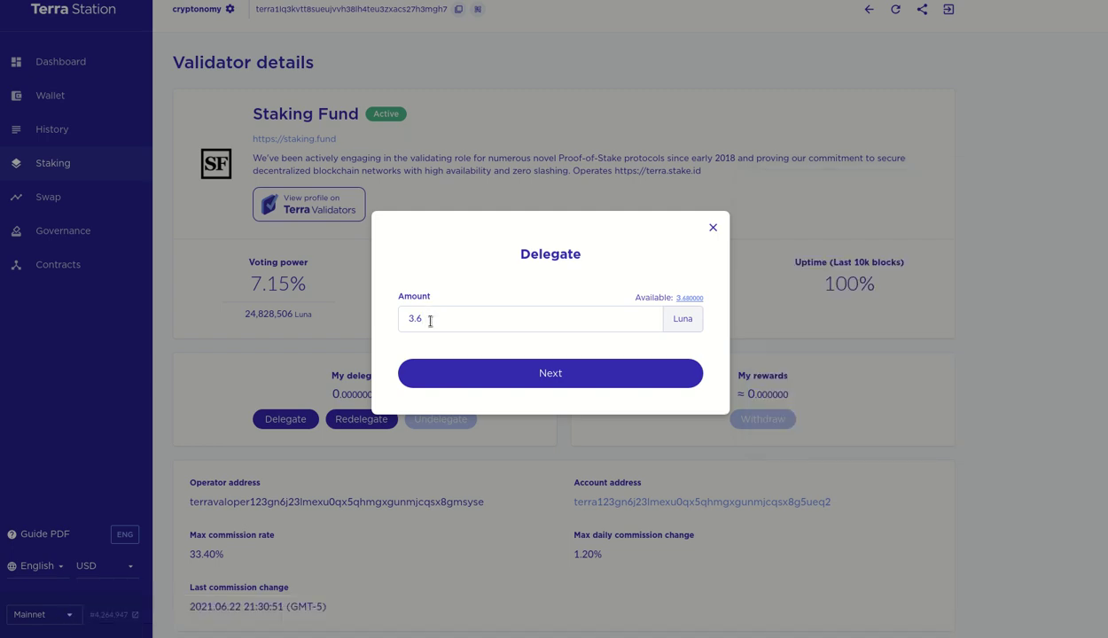
pyautogui.hotkey('alt', 'Tab')
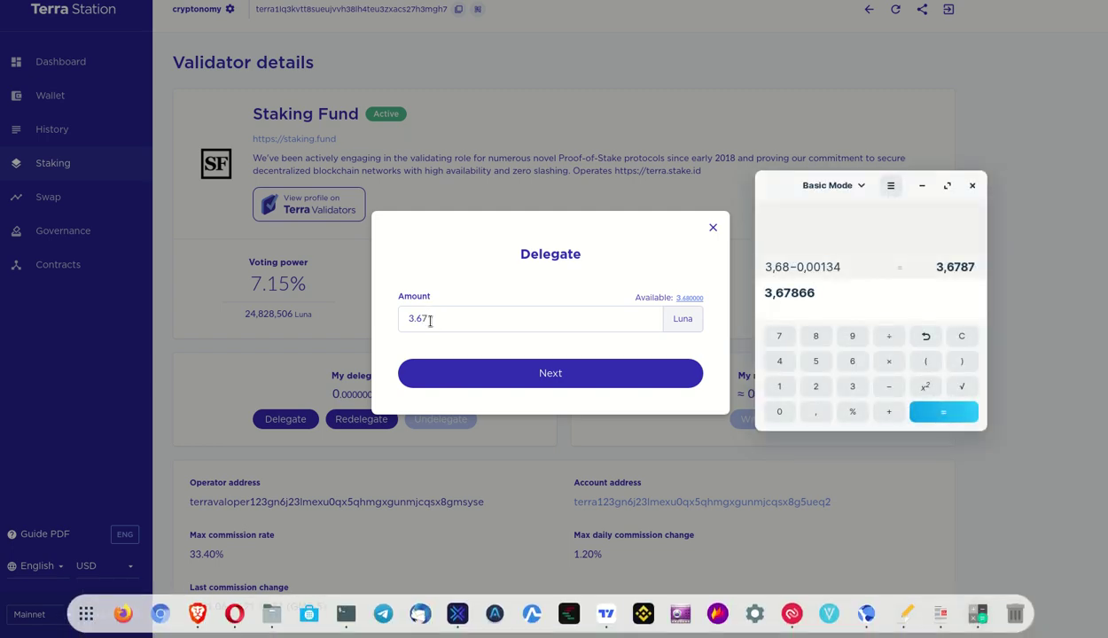
pyautogui.hotkey('alt', 'Tab')
pyautogui.write('8660')
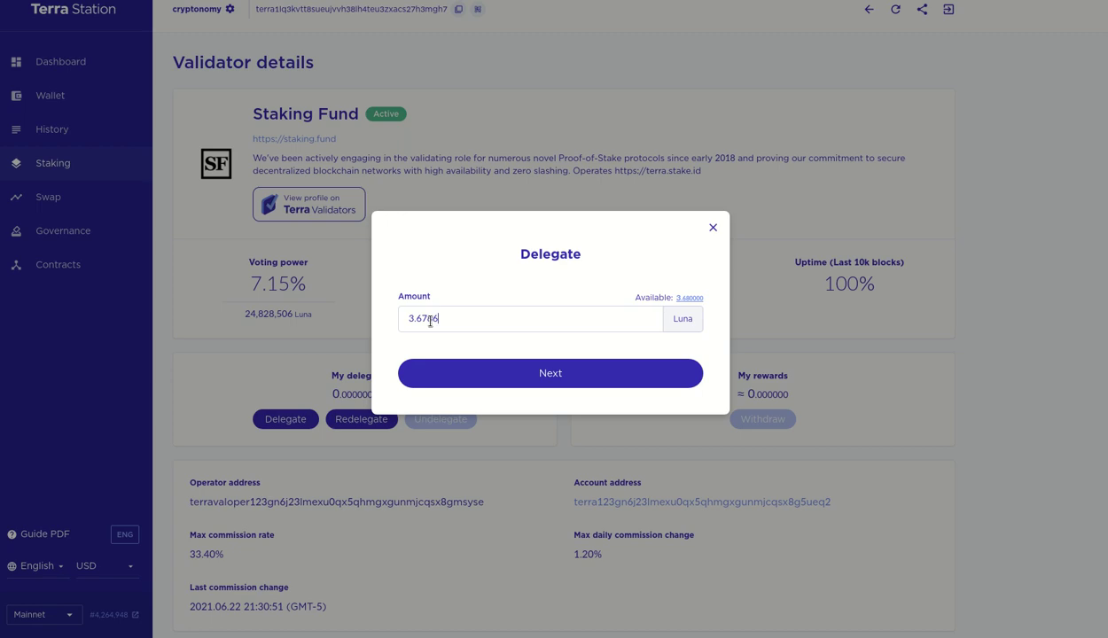
pyautogui.click(486, 371)
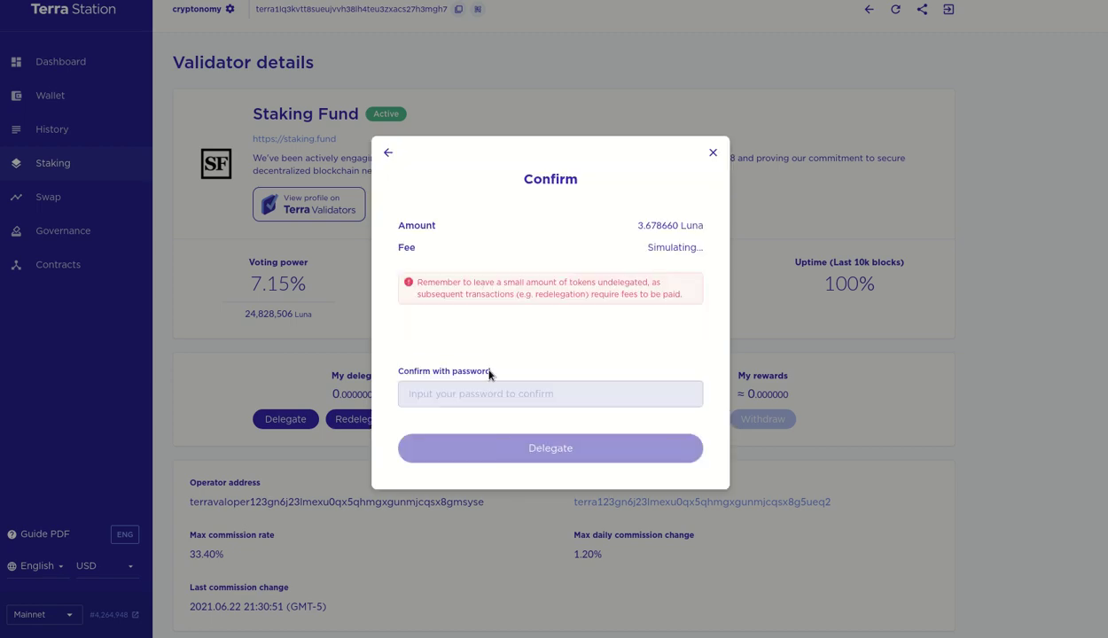
# Go back, change the delegation amount to 3.677 Luna and proceed to the confirmation.
pyautogui.click(386, 166)
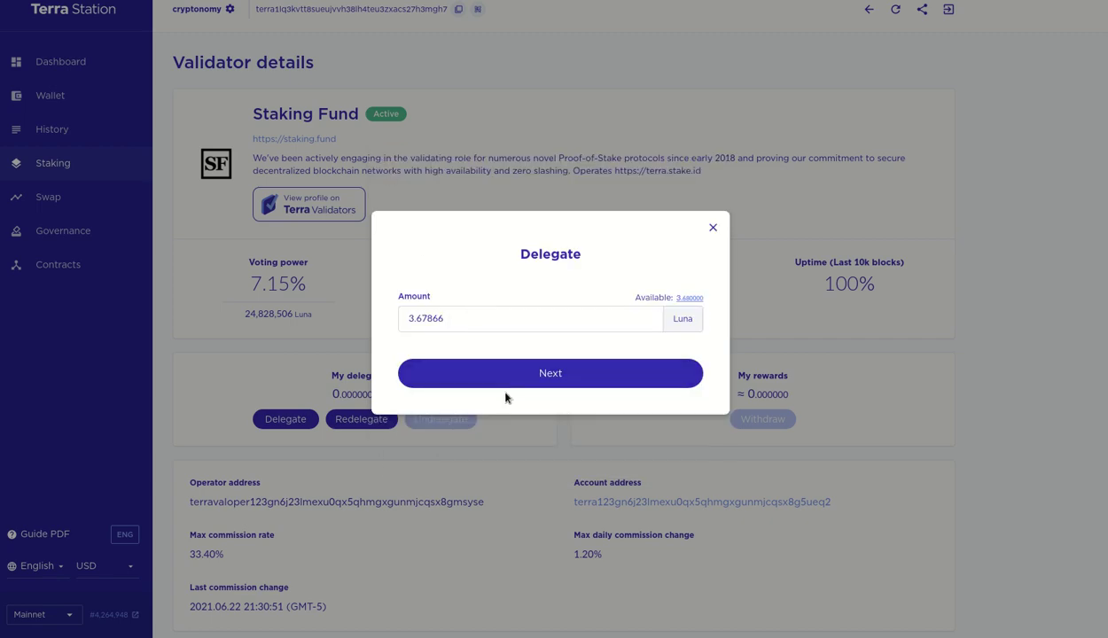
pyautogui.press('BackSpace')
pyautogui.press('BackSpace')
pyautogui.press('BackSpace')
pyautogui.press('BackSpace')
pyautogui.write('7')
pyautogui.click(538, 372)
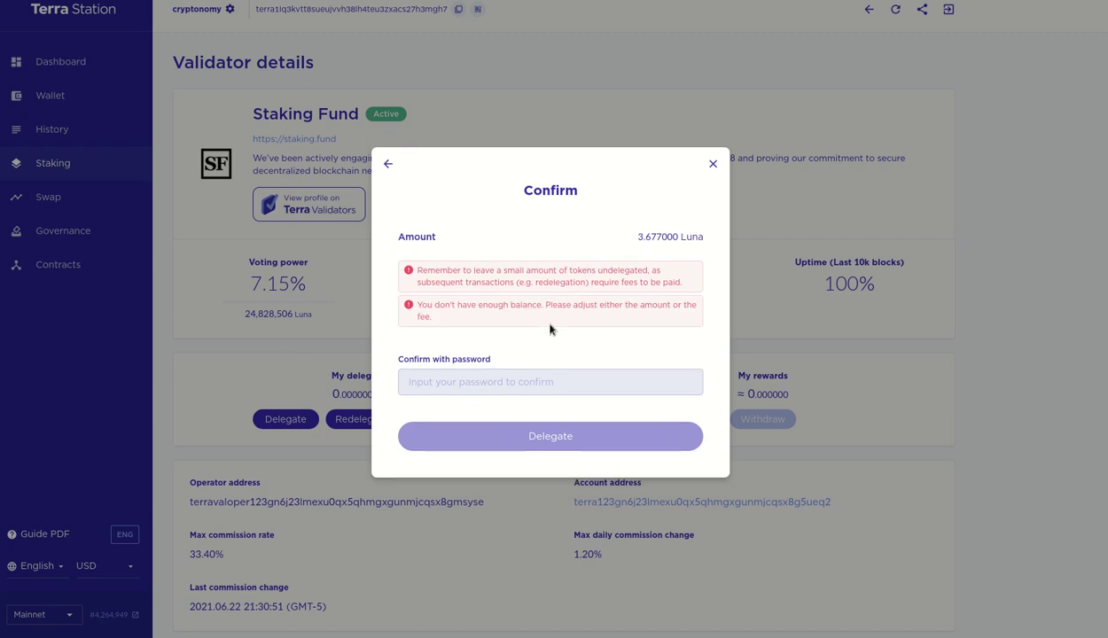
# Return to the amount entry, set it to 3.65 Luna and proceed to the confirmation.
pyautogui.click(387, 164)
pyautogui.press('BackSpace')
pyautogui.press('BackSpace')
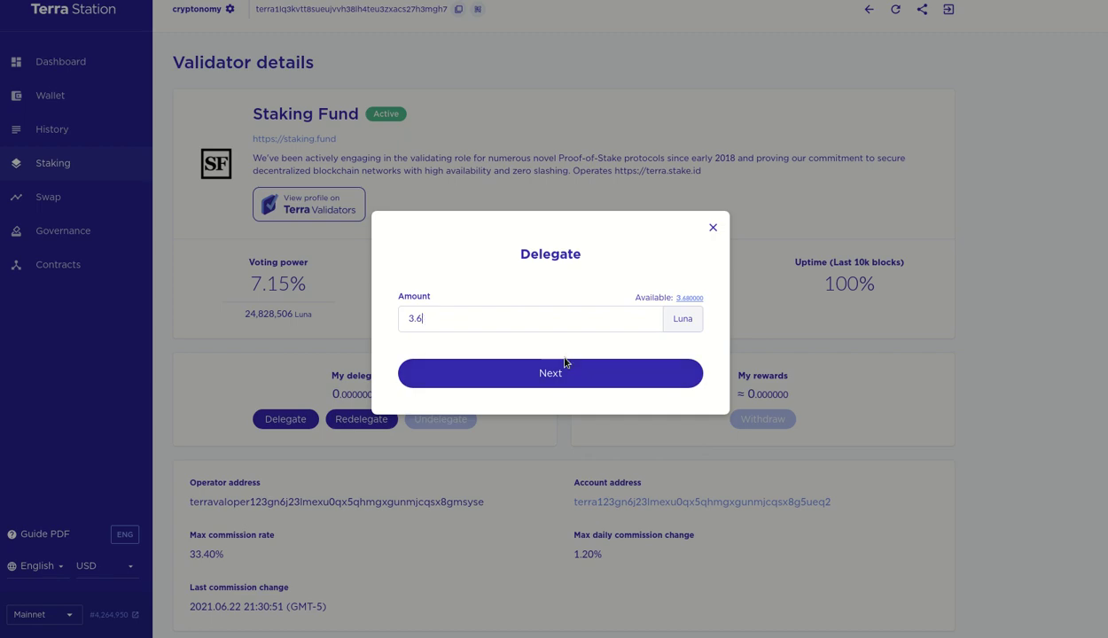
pyautogui.write('5')
pyautogui.click(575, 380)
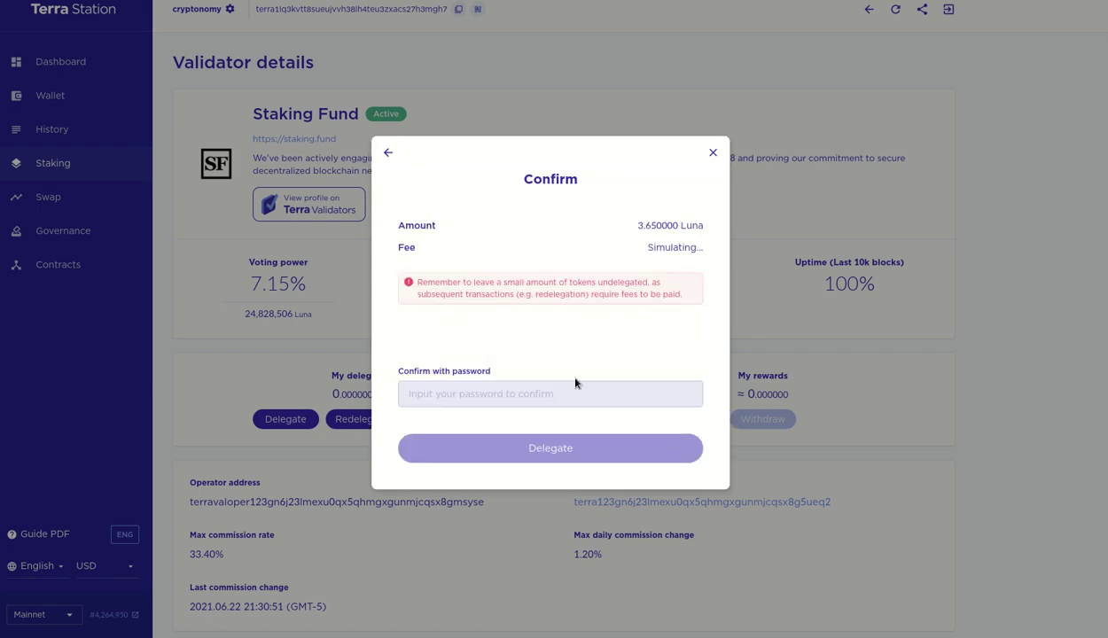
# Try to confirm the 3.65 Luna delegation by entering the wallet password.
pyautogui.click(421, 403)
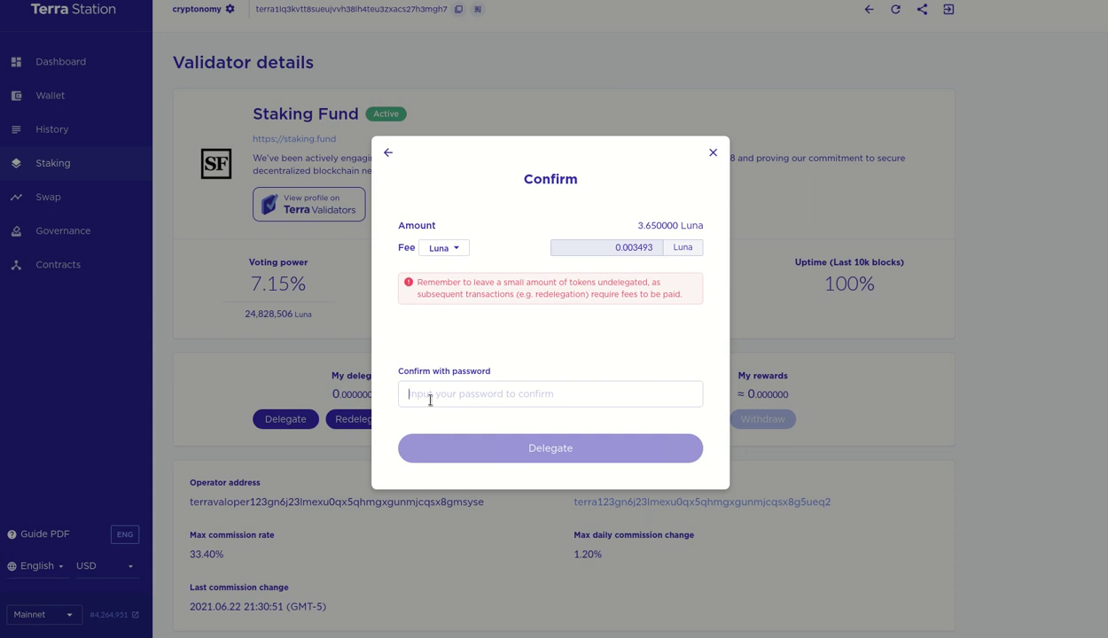
pyautogui.write('••••')
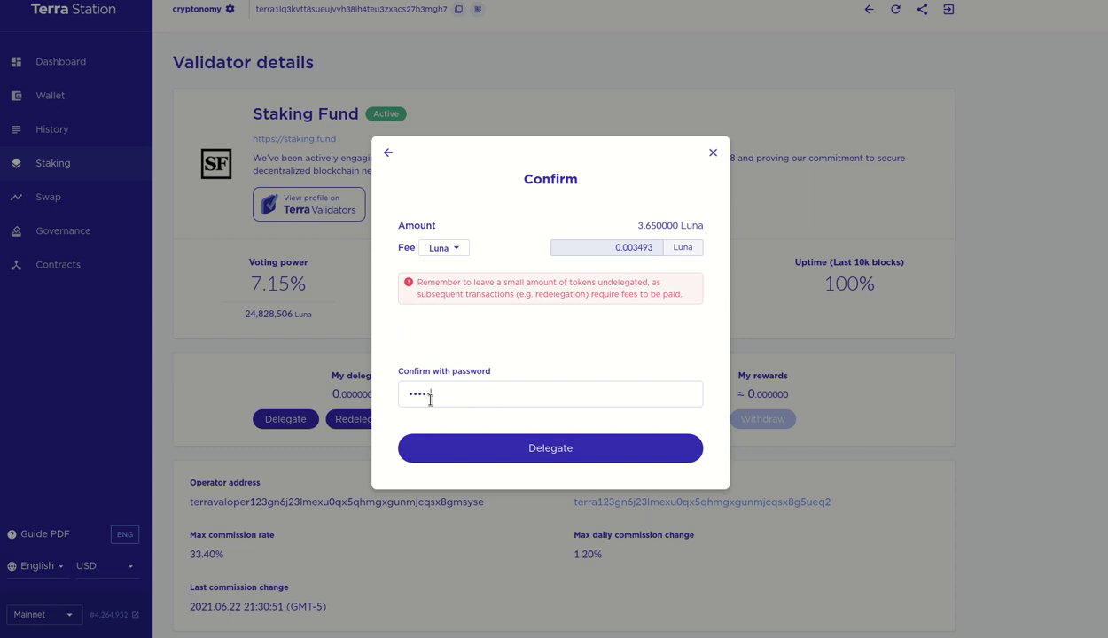
pyautogui.write('••••••••••')
pyautogui.click(523, 452)
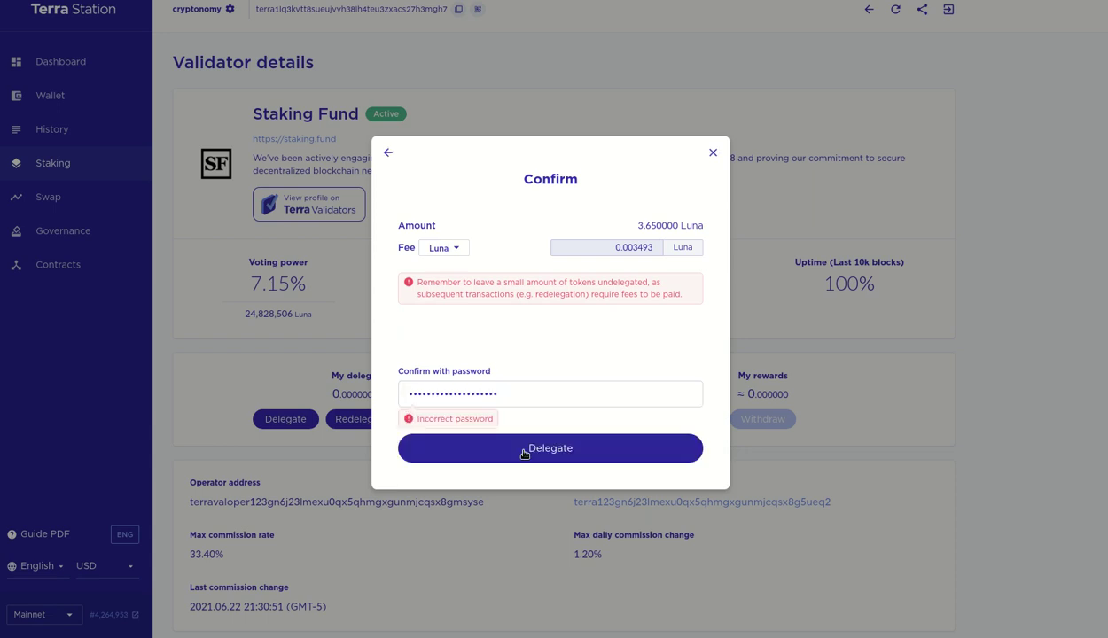
# Re-enter the wallet password, submit the 3.65 Luna delegation to Staking Fund and dismiss the result dialog.
pyautogui.doubleClick(512, 391)
pyautogui.write('••••')
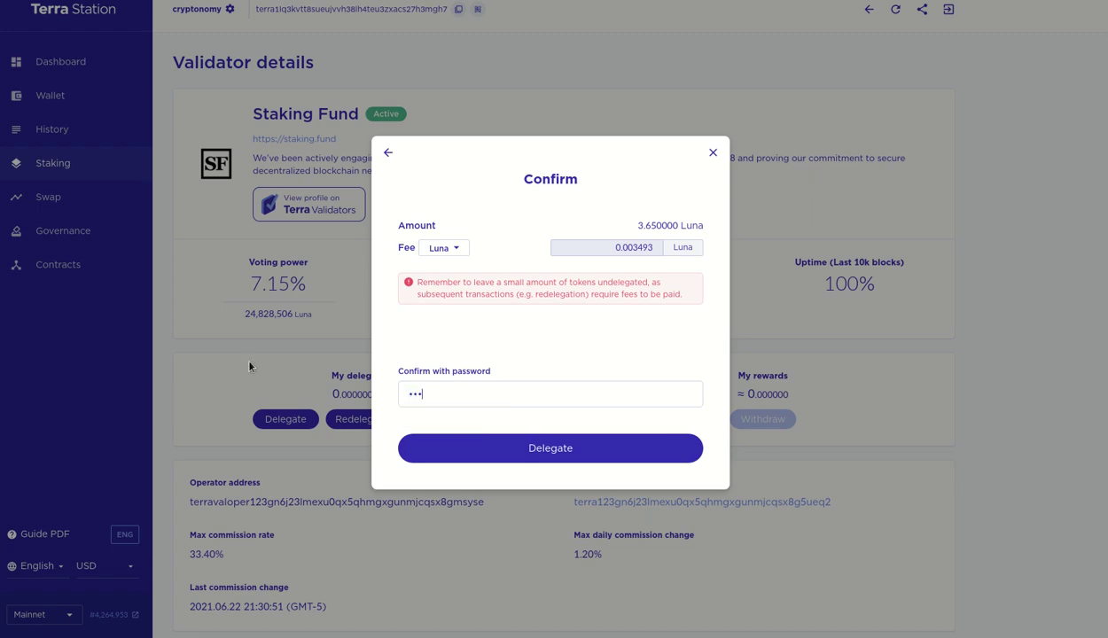
pyautogui.write('•••••••••••••••')
pyautogui.click(467, 450)
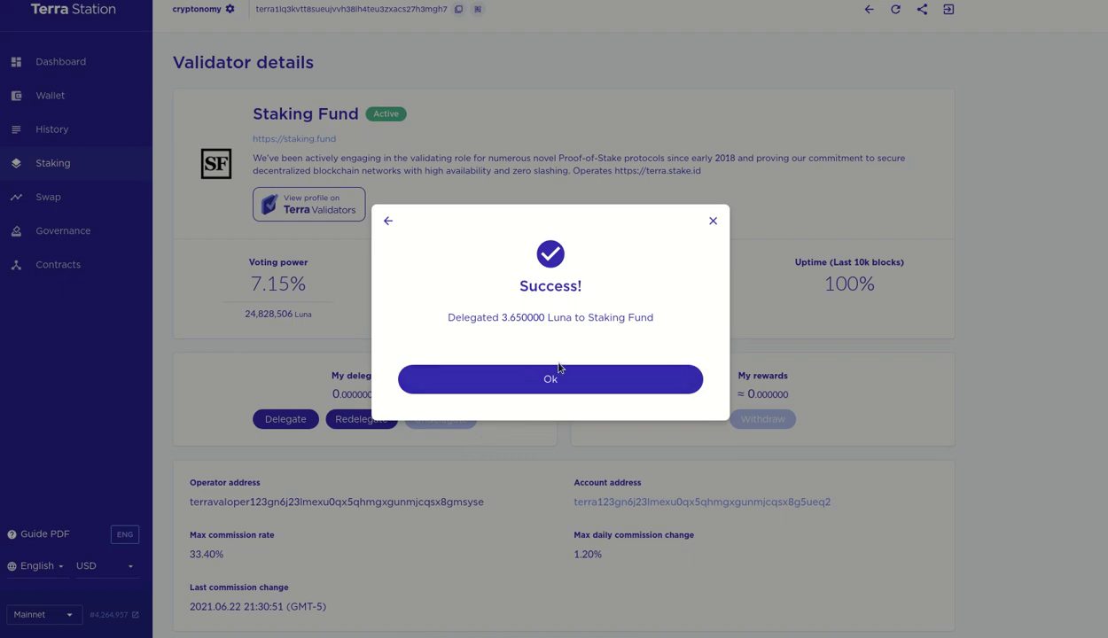
pyautogui.click(547, 382)
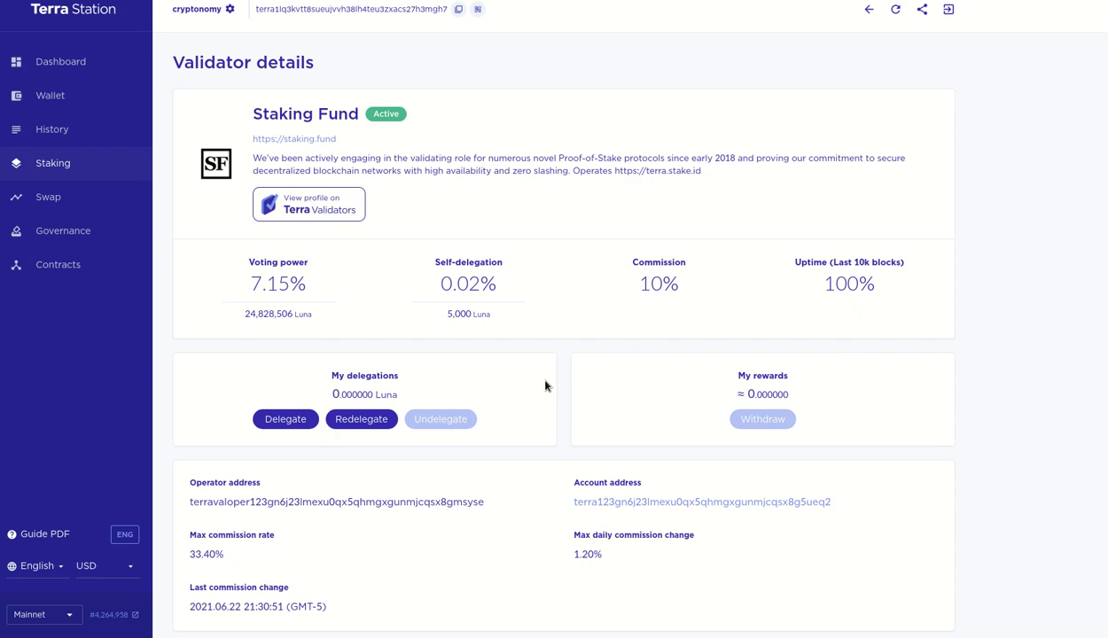
# Return to the staking overview and look through the validator list for own delegations.
pyautogui.scroll(-5, 545, 386)
pyautogui.scroll(1, 532, 390)
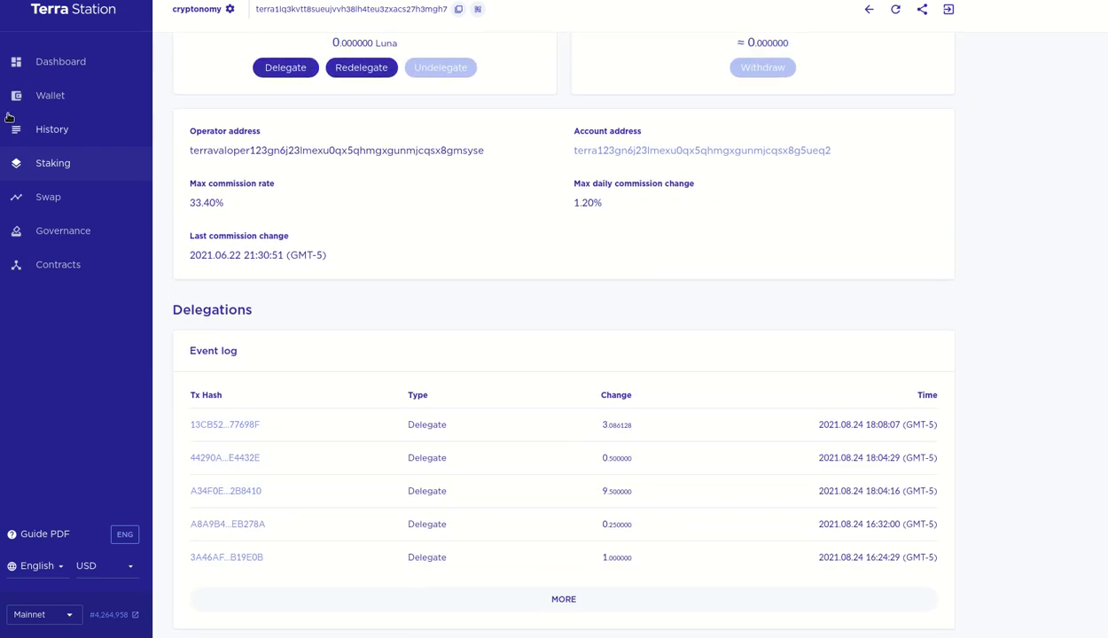
pyautogui.click(54, 163)
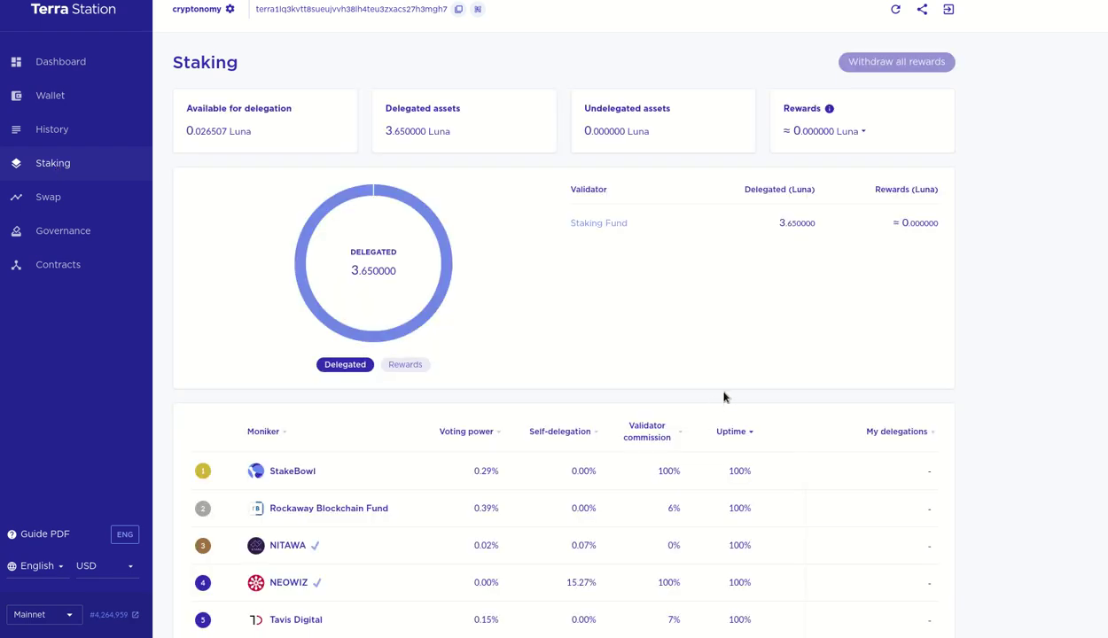
pyautogui.scroll(-5, 742, 388)
pyautogui.scroll(-15, 822, 427)
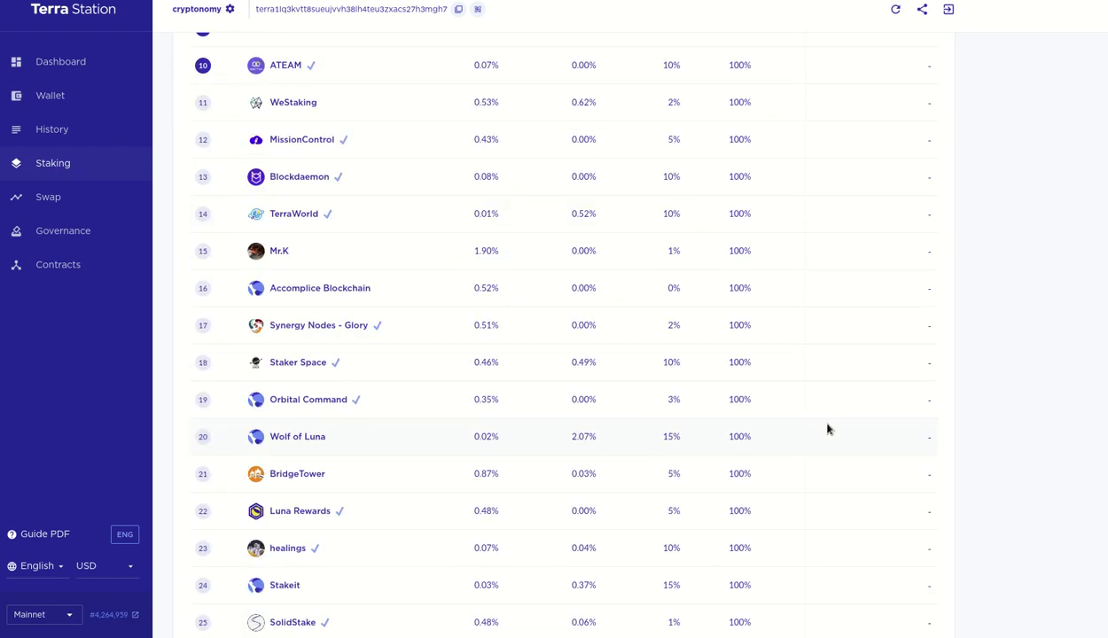
pyautogui.scroll(-13, 824, 427)
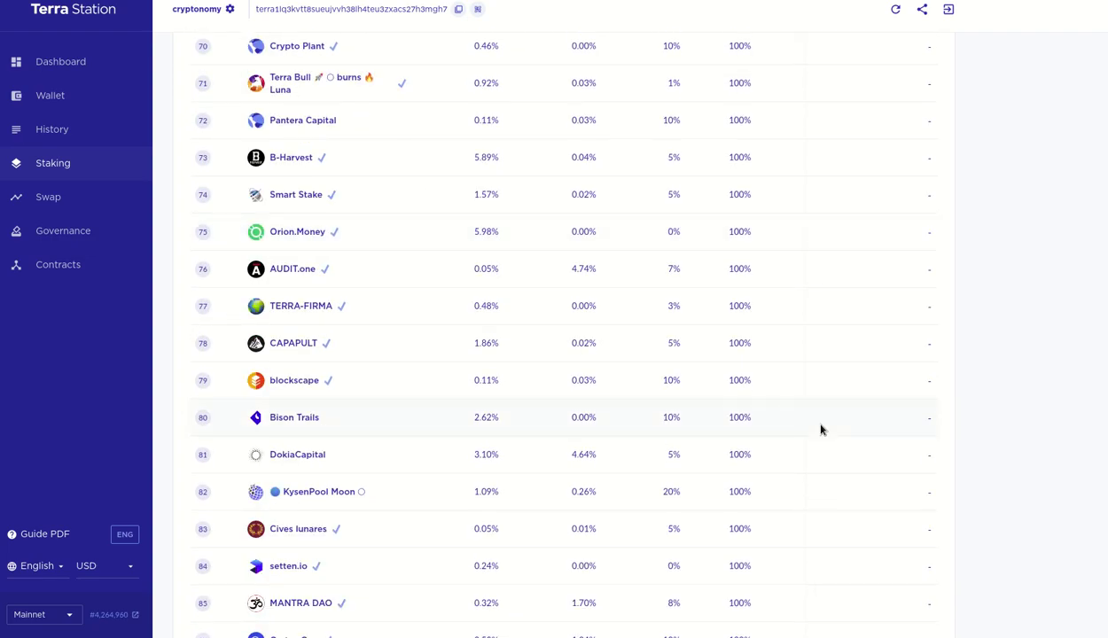
pyautogui.scroll(20, 821, 430)
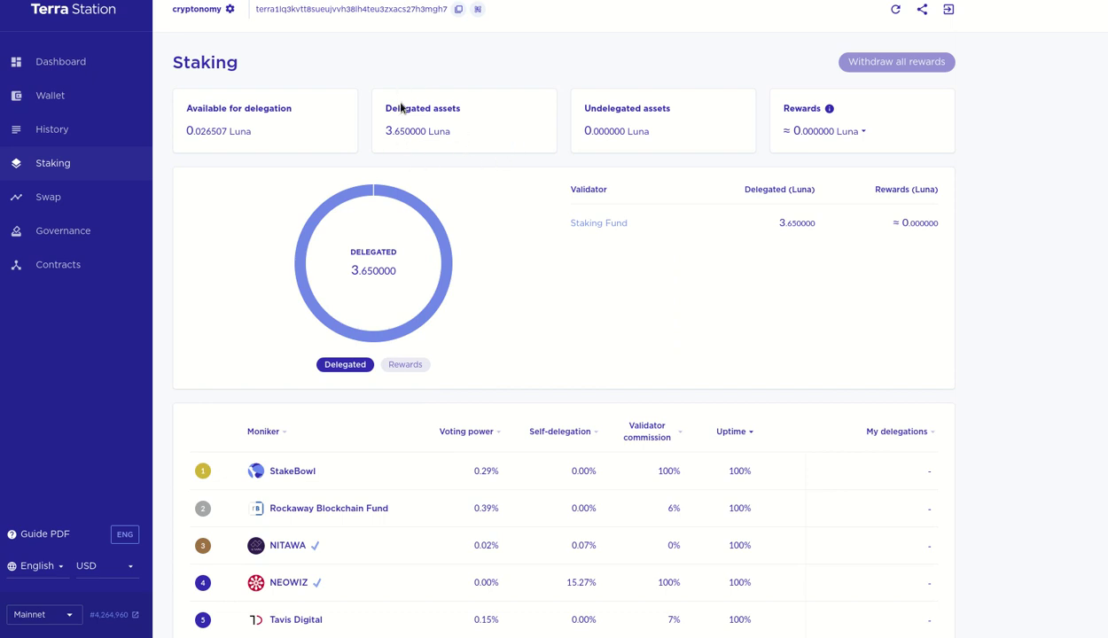
# Examine the delegated assets amount and the rewards chart, and close the calculator.
pyautogui.moveTo(455, 136); pyautogui.dragTo(378, 134)
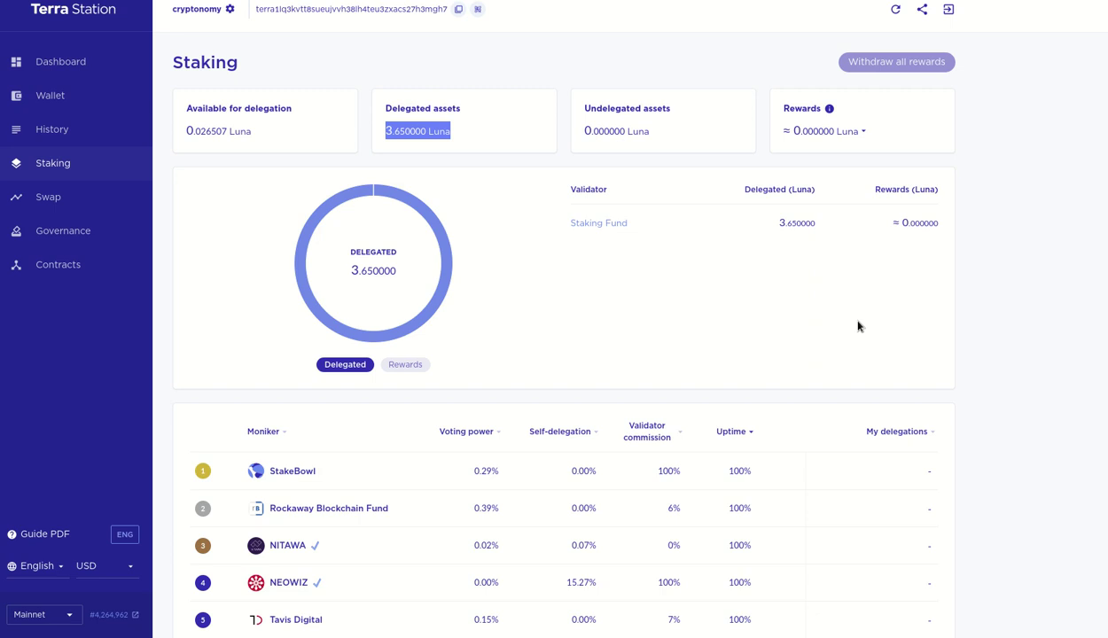
pyautogui.click(403, 367)
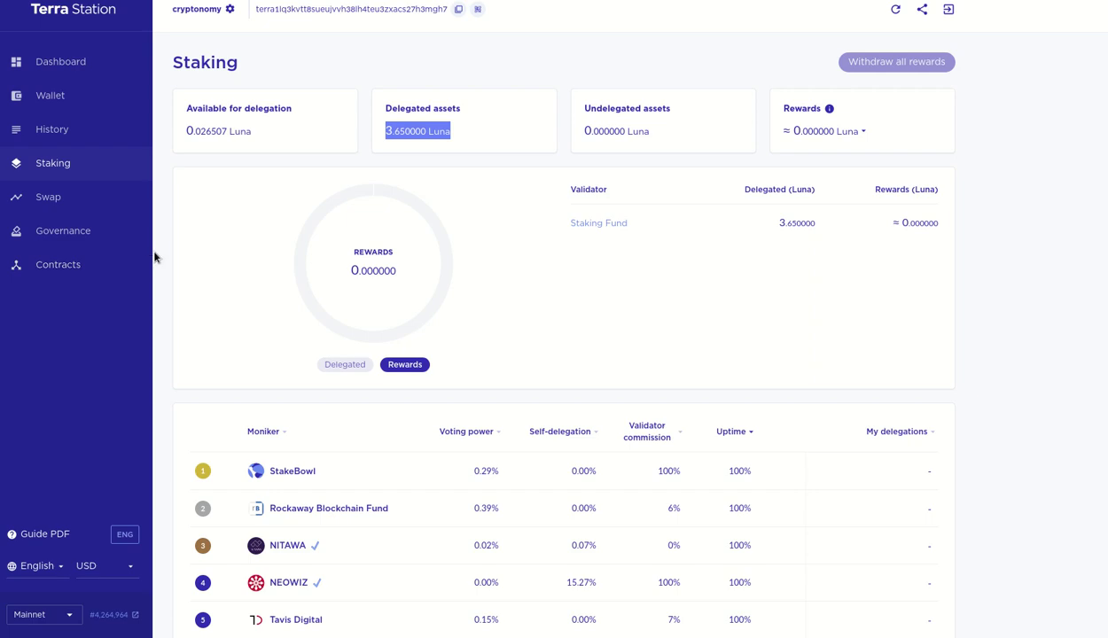
pyautogui.hotkey('alt', 'Tab')
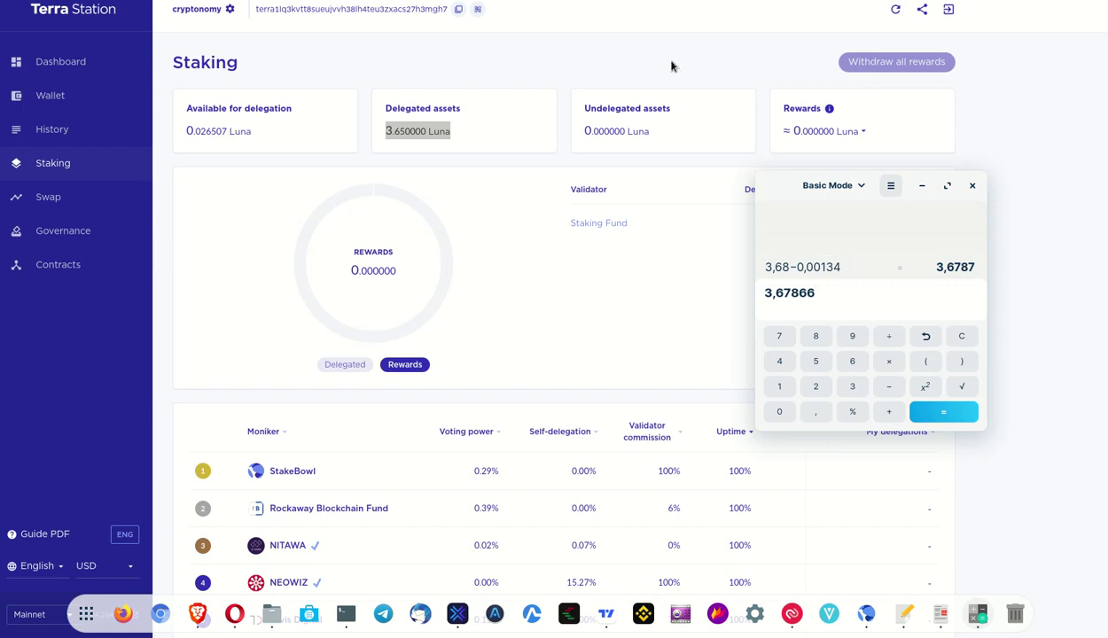
pyautogui.click(972, 187)
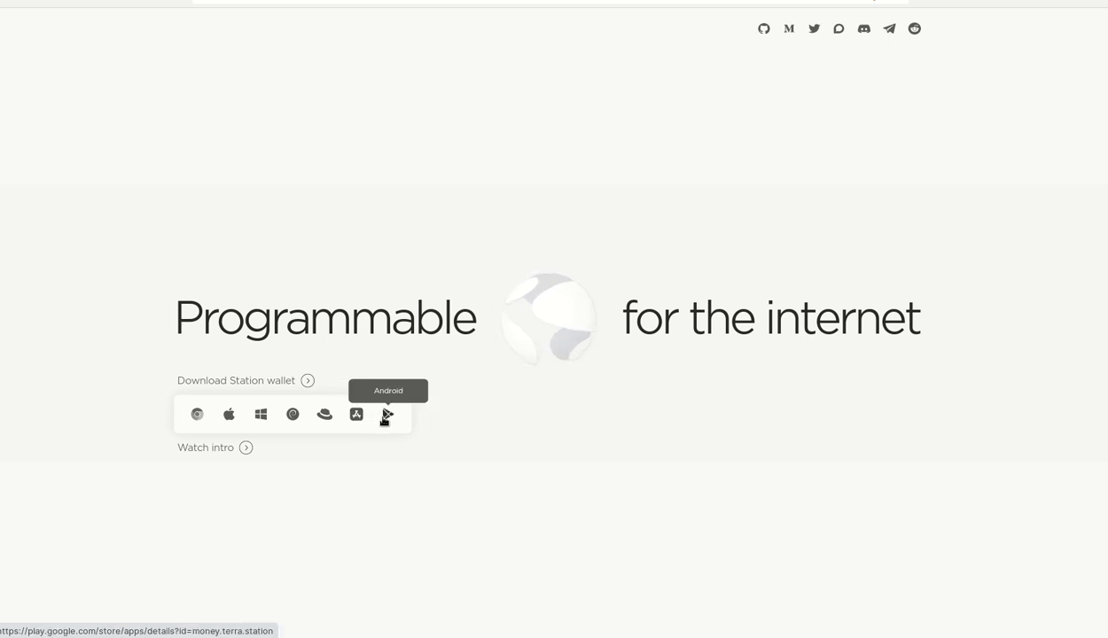
# Open the intro video from the Terra website in the browser, pause it and look over its YouTube page.
pyautogui.click(245, 447)
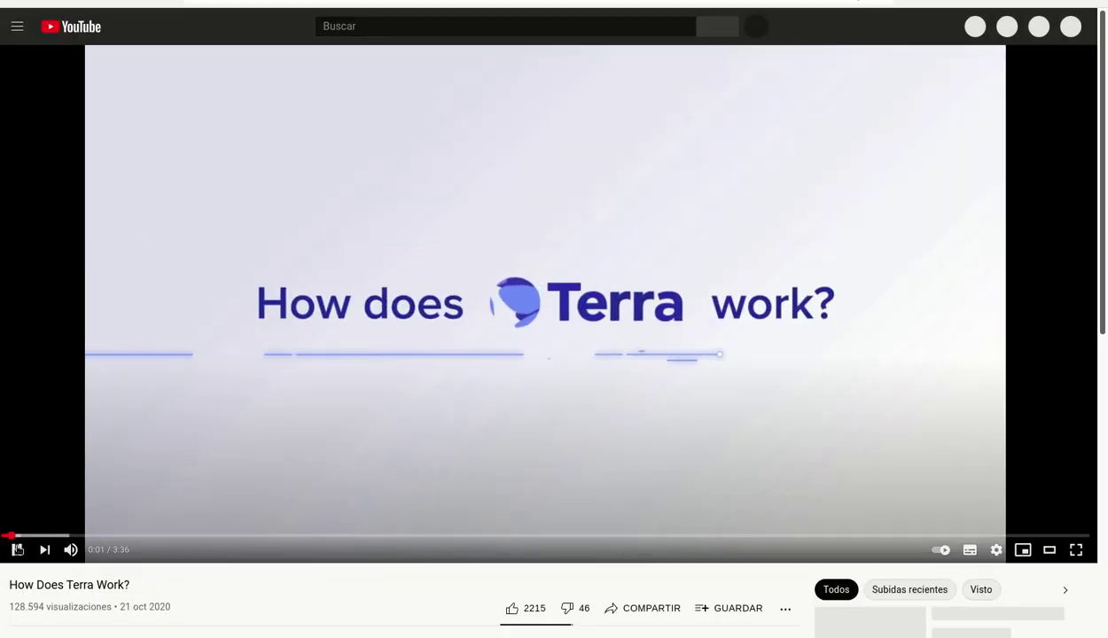
pyautogui.click(659, 333)
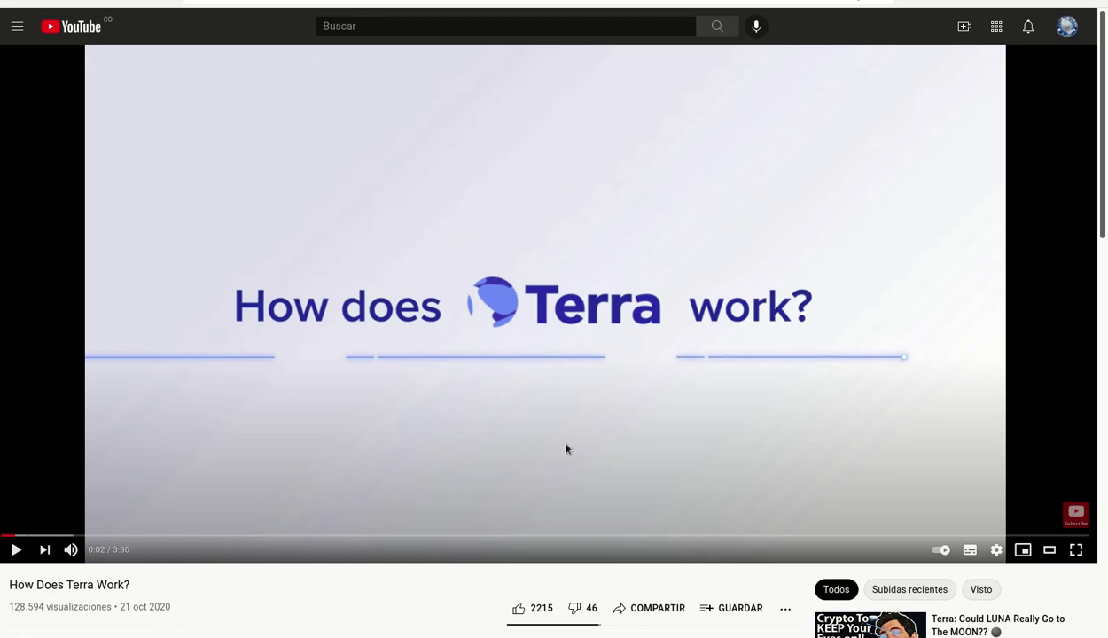
pyautogui.scroll(-3, 566, 449)
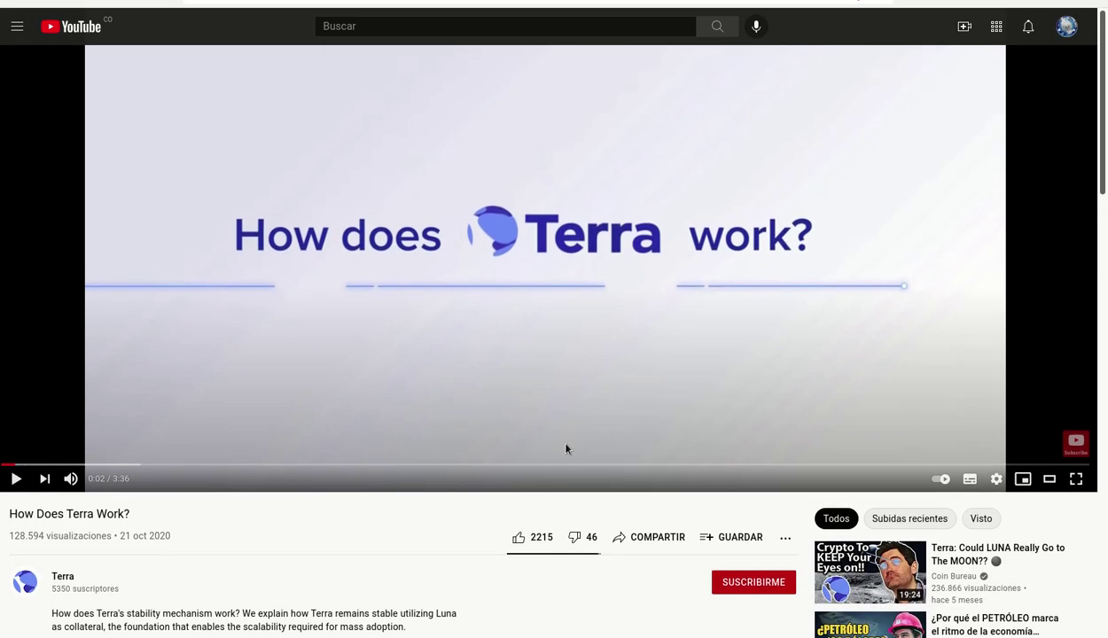
pyautogui.scroll(3, 567, 449)
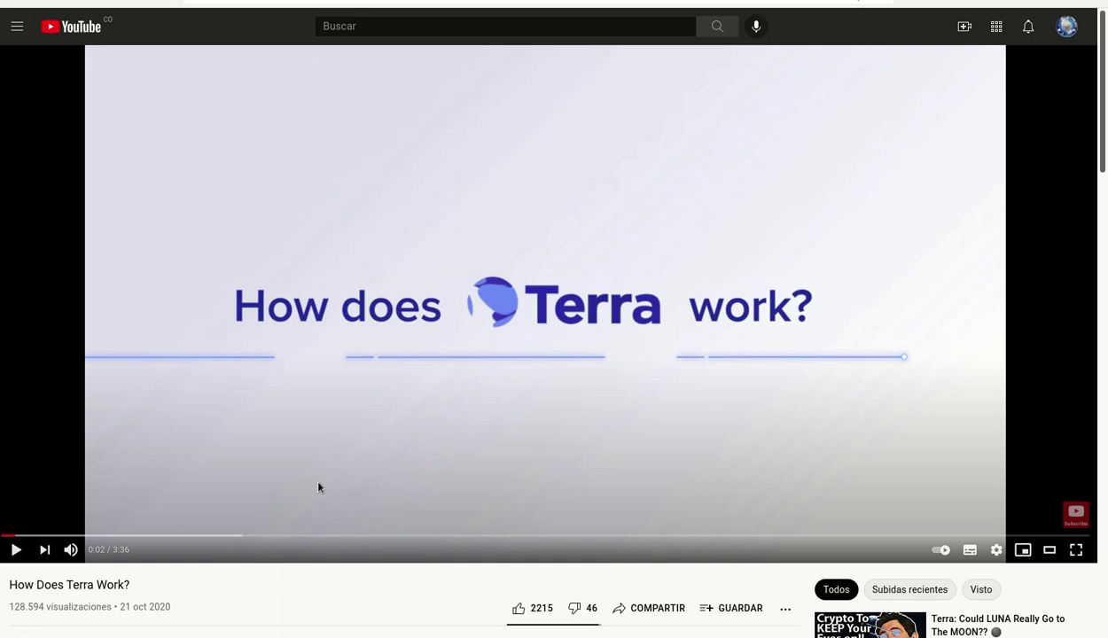
pyautogui.moveTo(511, 625)
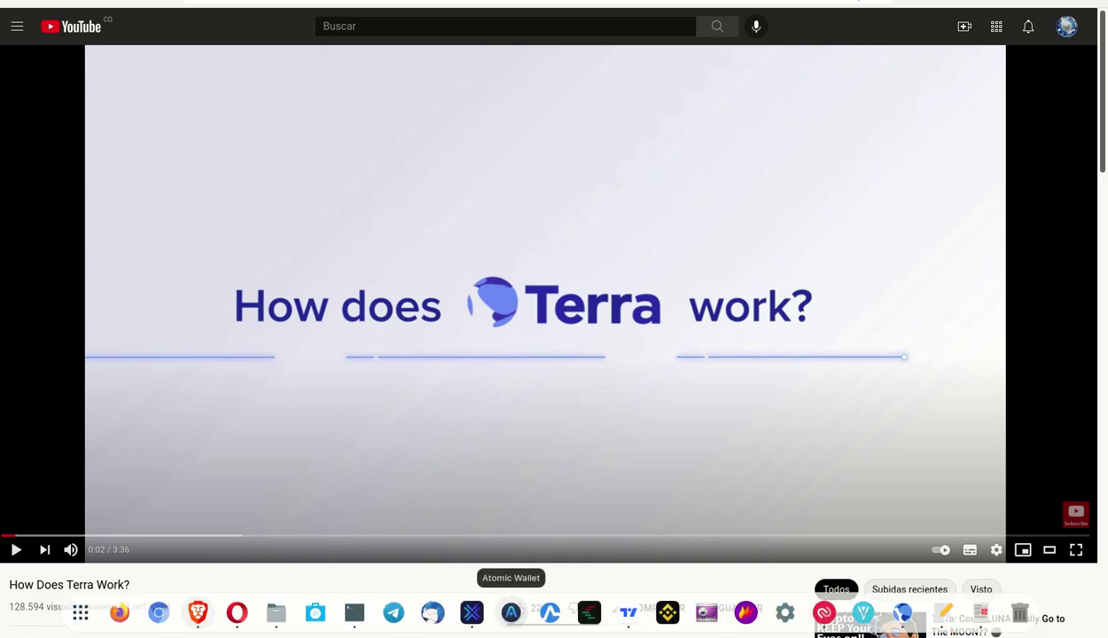